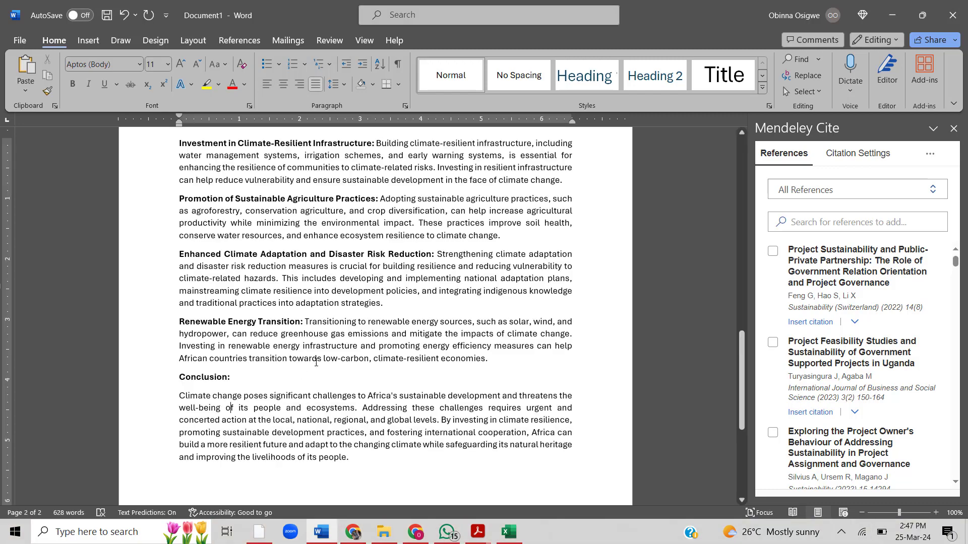
- Open the citation style settings in Mendeley Cite and examine the full list of available citation styles
{"action": "scroll", "coordinate": [331, 332], "scroll_direction": "up", "scroll_amount": 15}
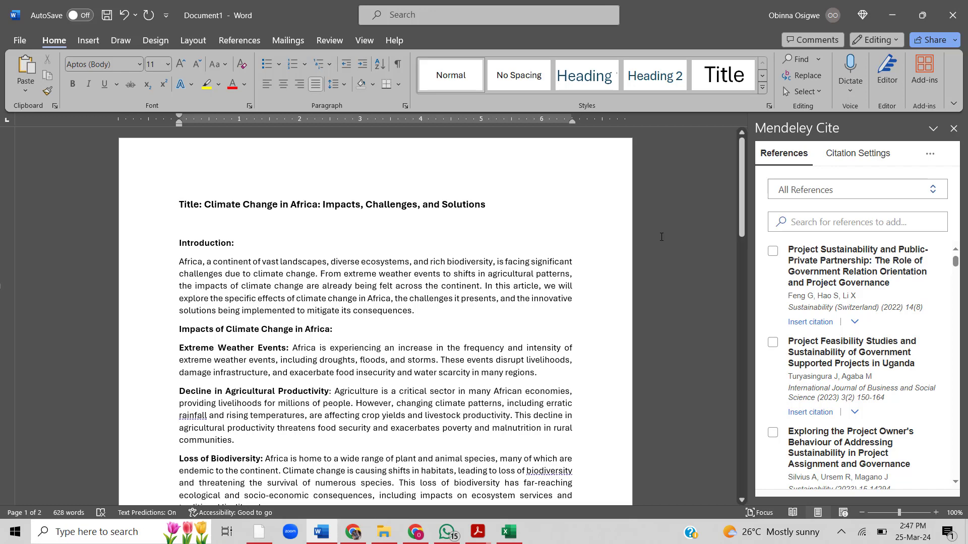
{"action": "left_click", "coordinate": [855, 162]}
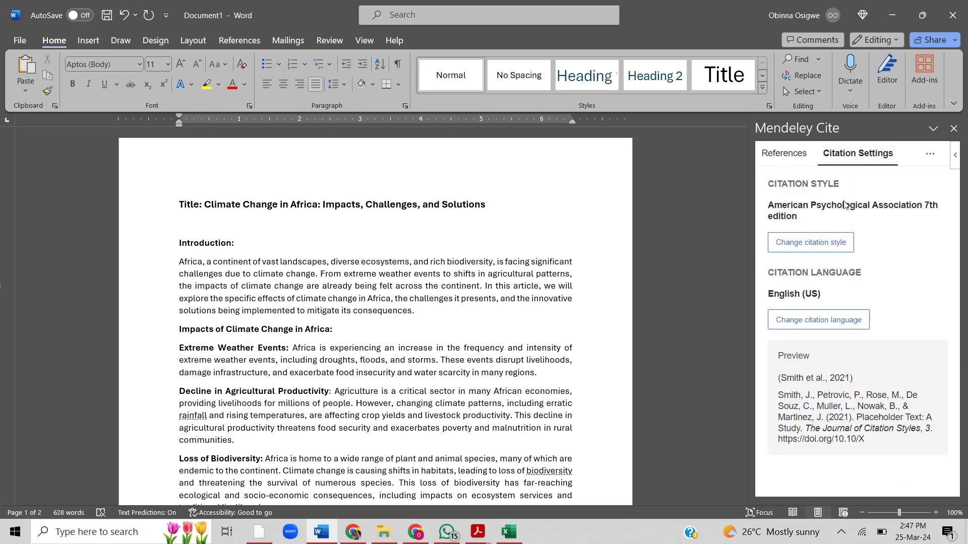
{"action": "left_click", "coordinate": [841, 243]}
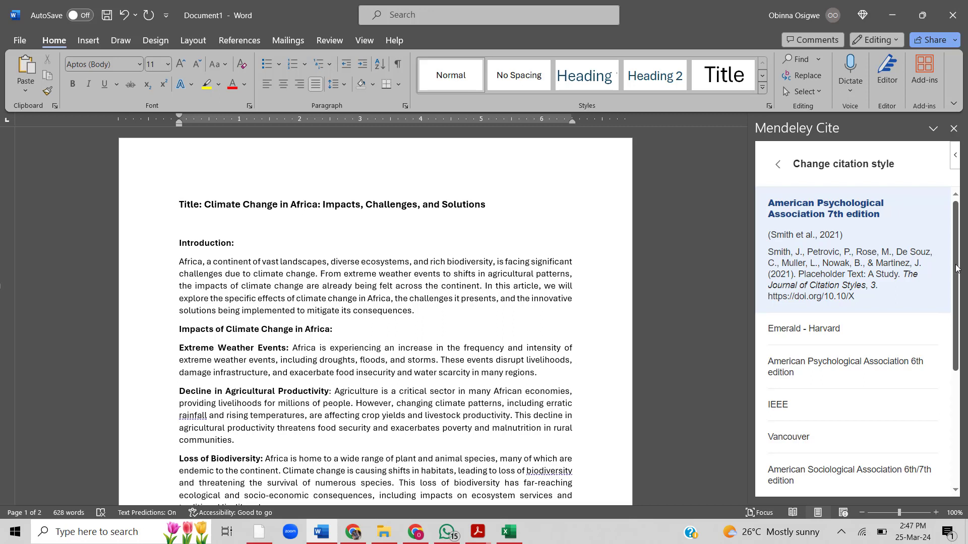
{"action": "left_click_drag", "start_coordinate": [957, 269], "coordinate": [957, 285]}
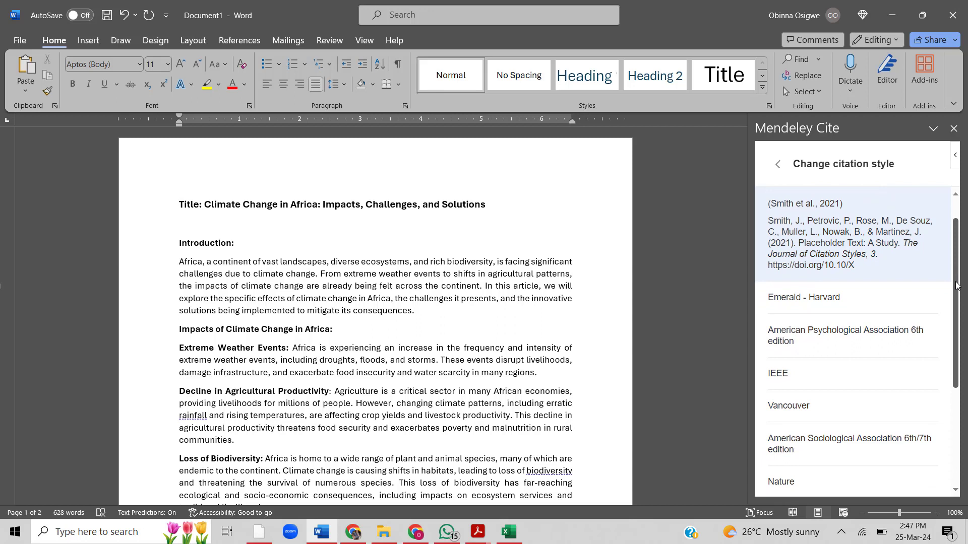
{"action": "left_click_drag", "start_coordinate": [955, 285], "coordinate": [947, 391]}
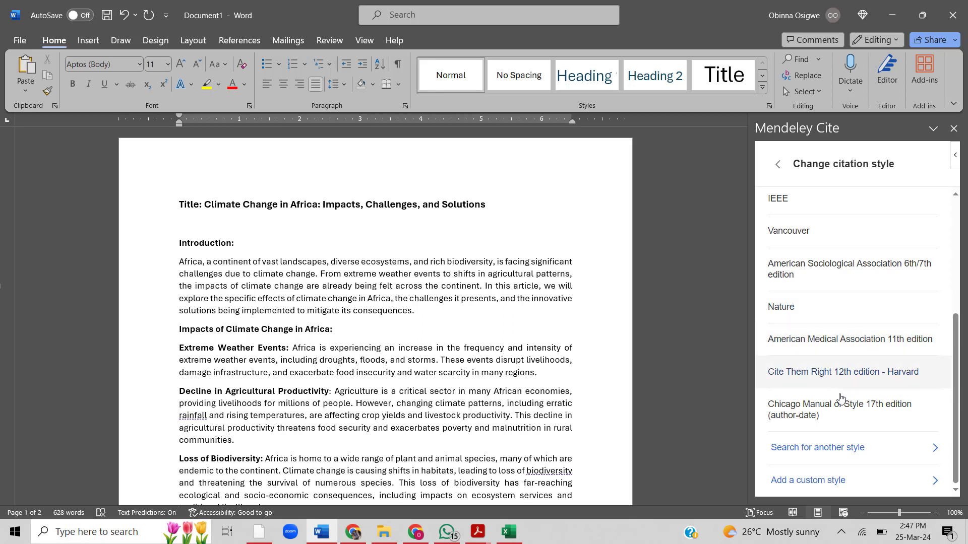
- Search online for another citation style with "harvard", browse the matches, and clear the search without choosing one
{"action": "left_click", "coordinate": [848, 453]}
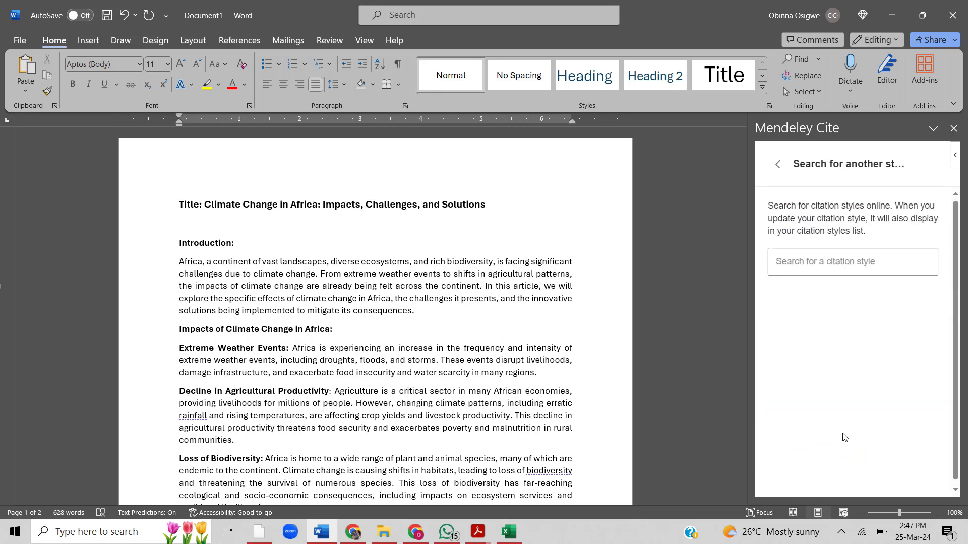
{"action": "left_click", "coordinate": [835, 266]}
{"action": "type", "text": "harvard"}
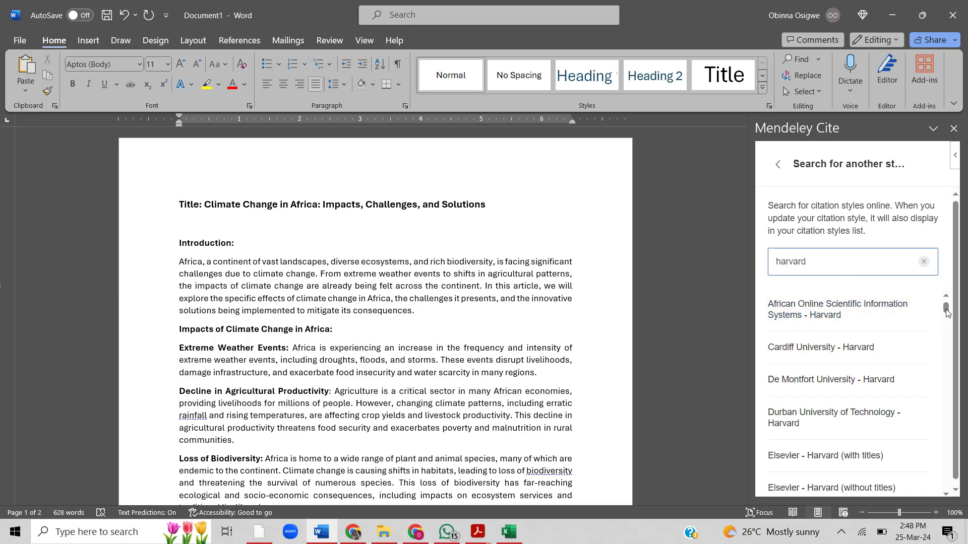
{"action": "left_click_drag", "start_coordinate": [946, 313], "coordinate": [946, 349]}
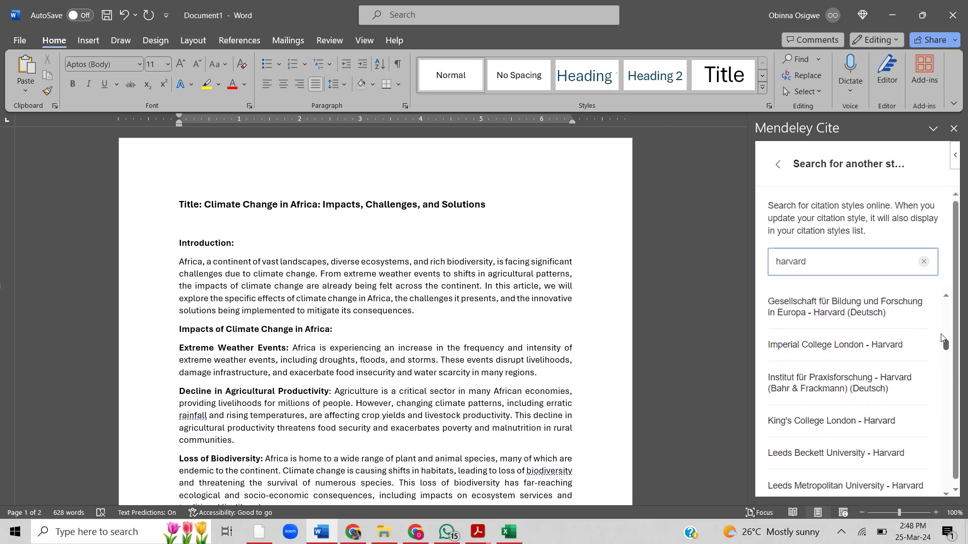
{"action": "left_click", "coordinate": [923, 262]}
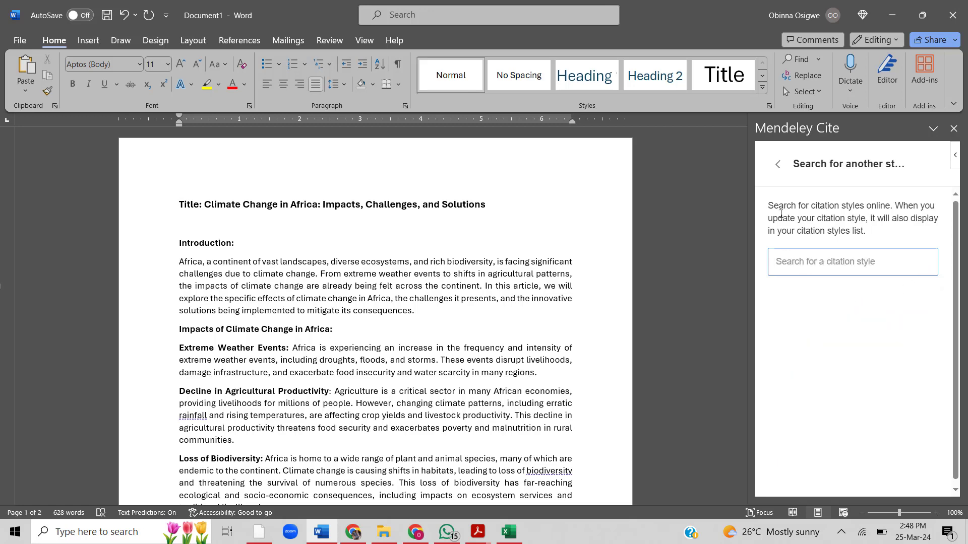
{"action": "left_click", "coordinate": [778, 164]}
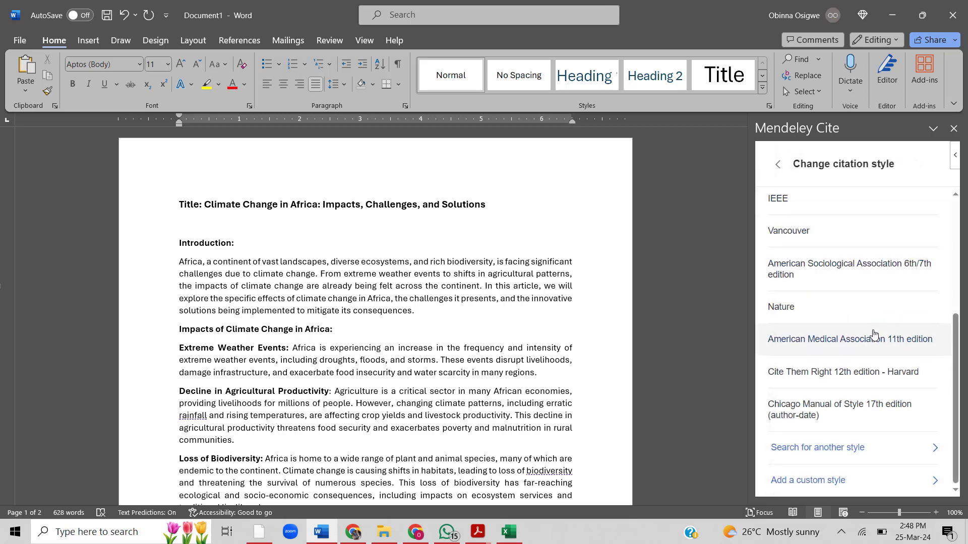
- Check where a custom citation style can be added by URL, and return to the citation settings
{"action": "left_click", "coordinate": [829, 485]}
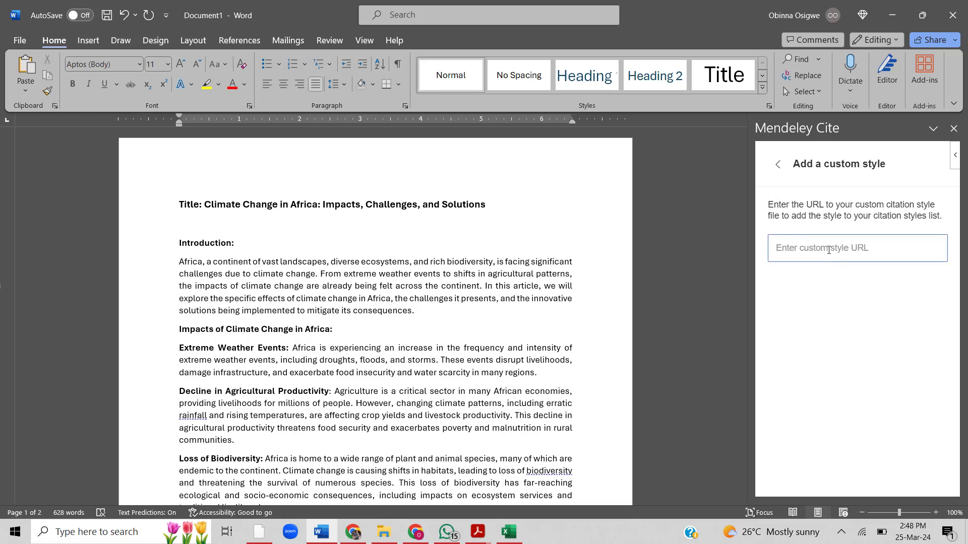
{"action": "left_click", "coordinate": [777, 165]}
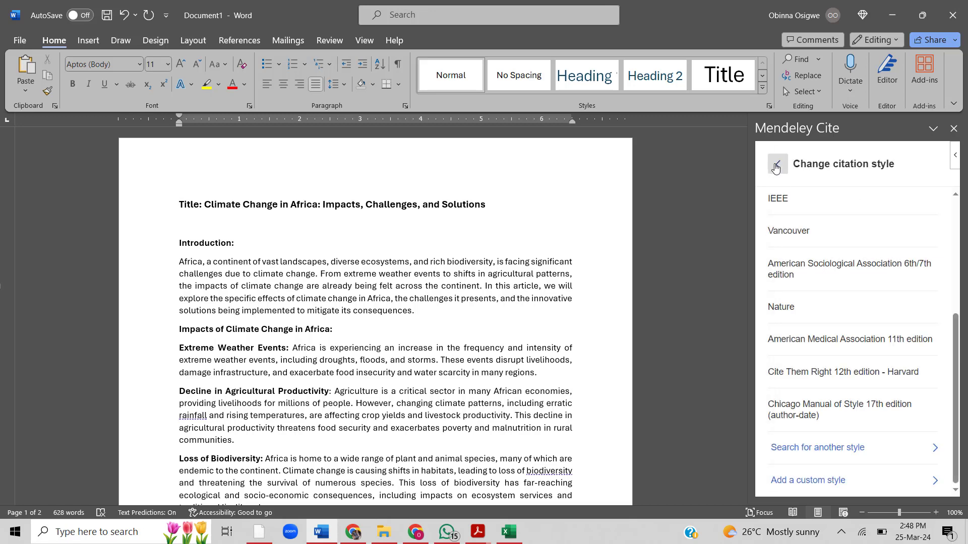
{"action": "left_click", "coordinate": [775, 166]}
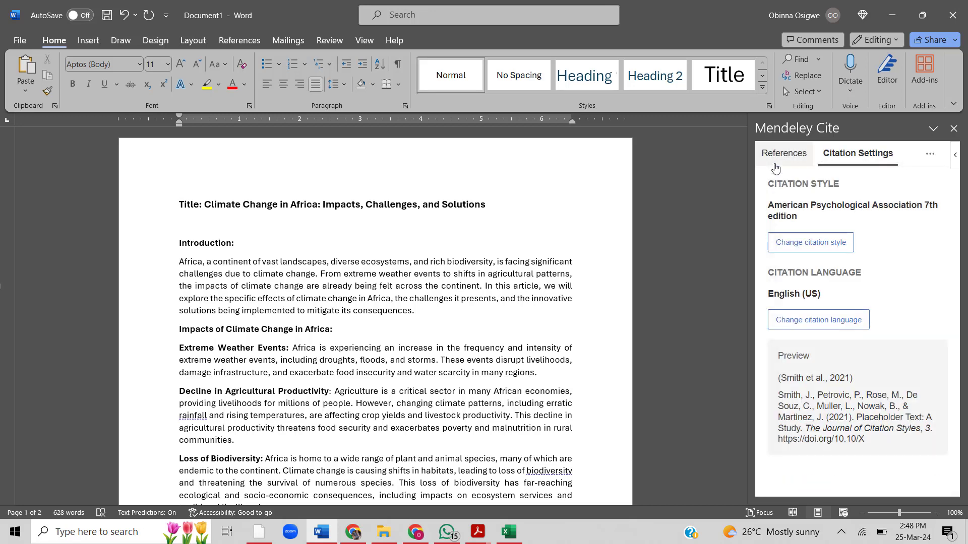
- Examine the available citation languages and return to the citation settings without choosing one
{"action": "left_click", "coordinate": [823, 325]}
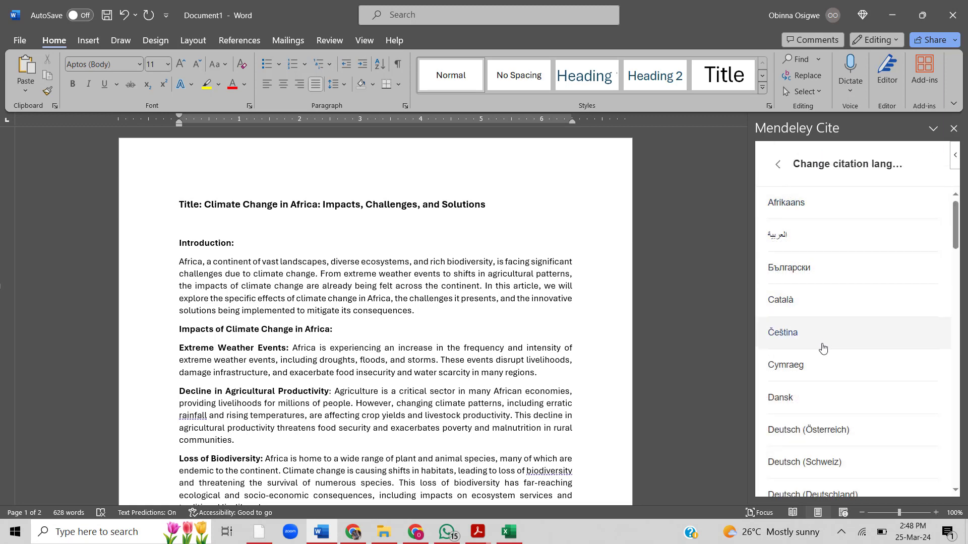
{"action": "scroll", "coordinate": [823, 348], "scroll_direction": "down", "scroll_amount": 15}
{"action": "scroll", "coordinate": [820, 335], "scroll_direction": "up", "scroll_amount": 15}
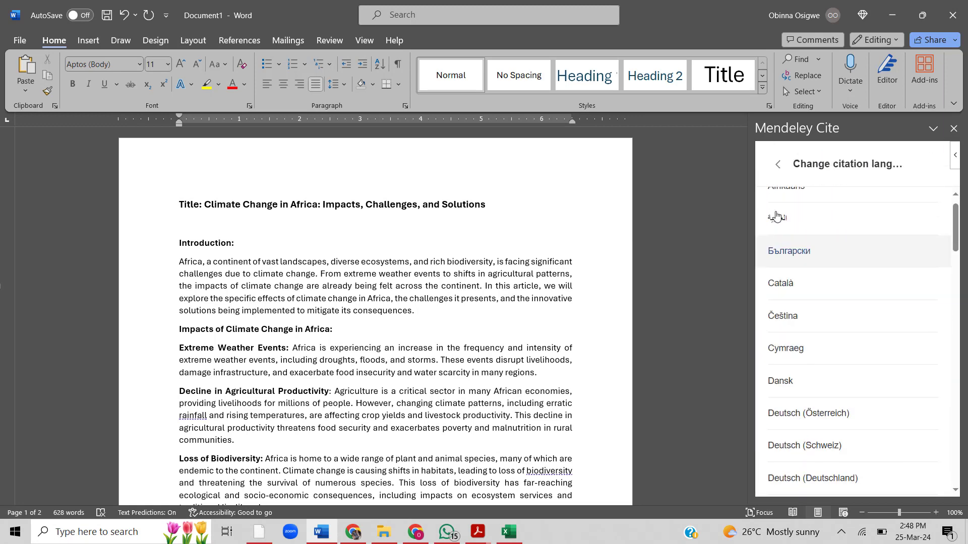
{"action": "left_click", "coordinate": [780, 167]}
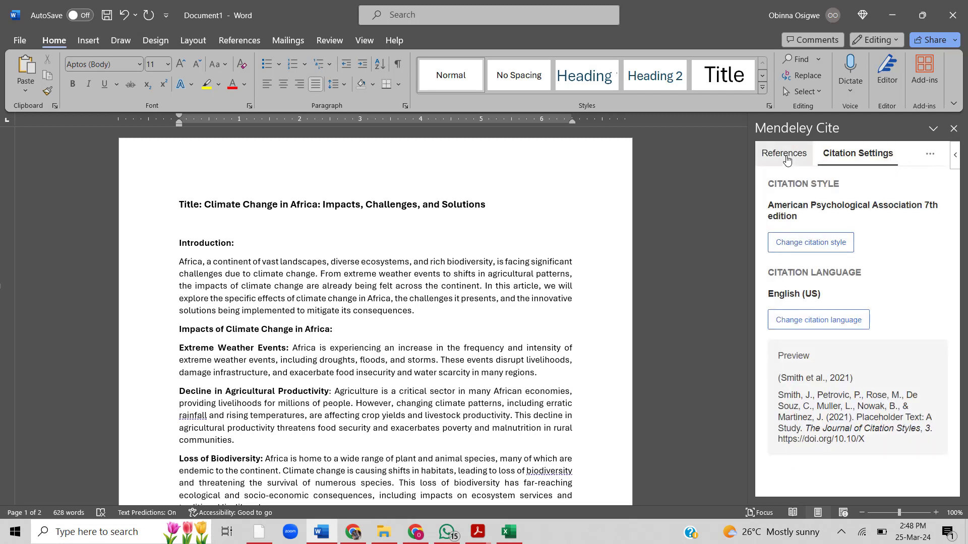
- Cite "Project Feasibility Studies and Sustainability of Government Supported Projects in Uganda" at the end of the Introduction's first sentence
{"action": "left_click", "coordinate": [785, 154]}
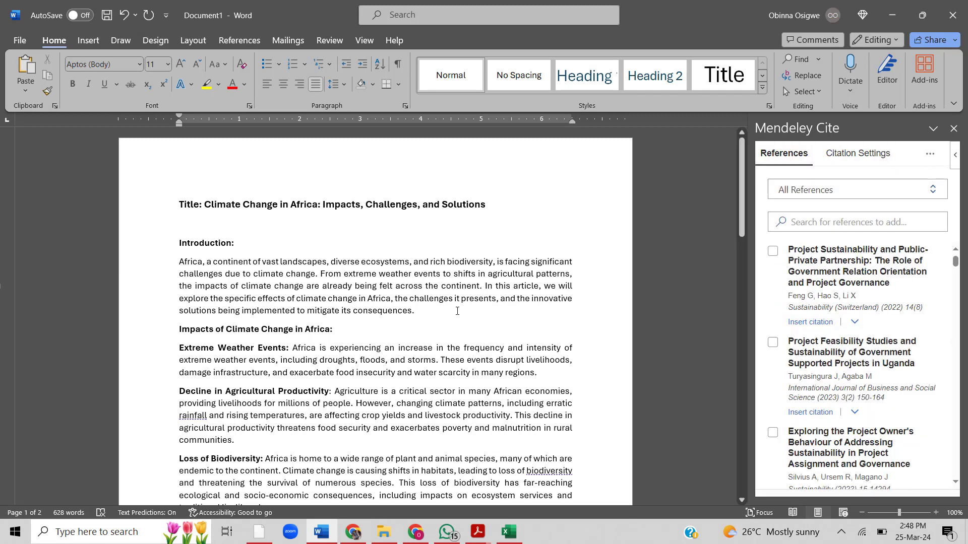
{"action": "left_click", "coordinate": [316, 277]}
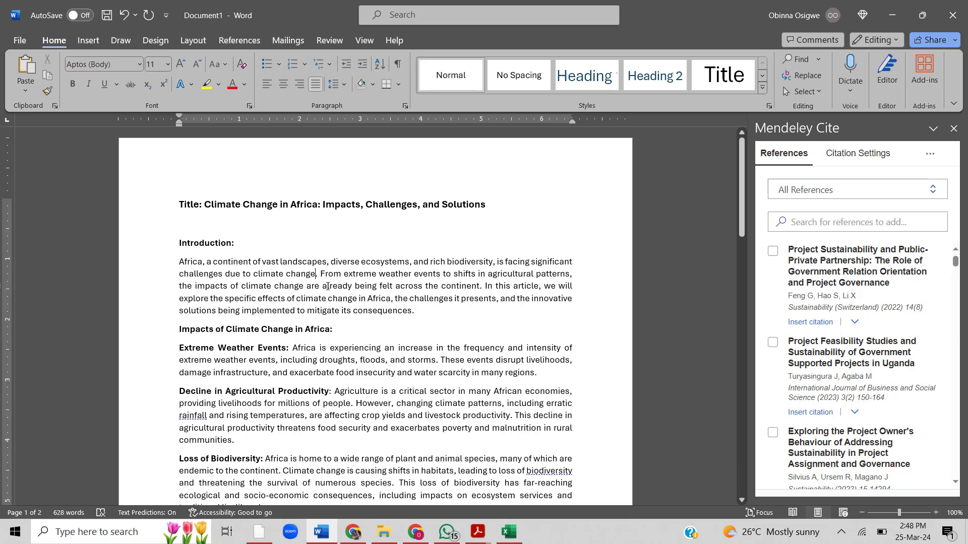
{"action": "left_click", "coordinate": [773, 342]}
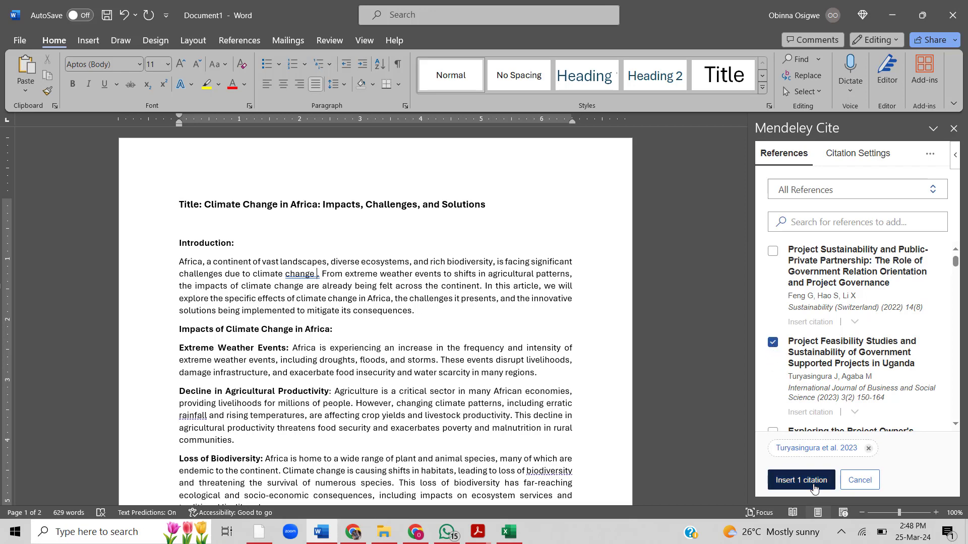
{"action": "left_click", "coordinate": [813, 487]}
- Cite "Case studies of project sustainability : implications for policy and operations from Asian experience" after "storms" in the Extreme Weather Events paragraph
{"action": "scroll", "coordinate": [466, 313], "scroll_direction": "down", "scroll_amount": 2}
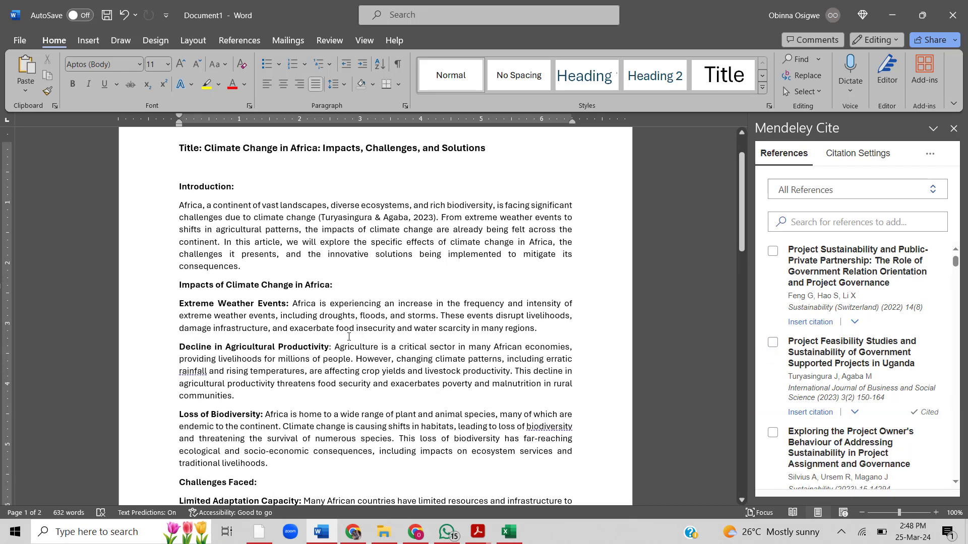
{"action": "left_click", "coordinate": [435, 317]}
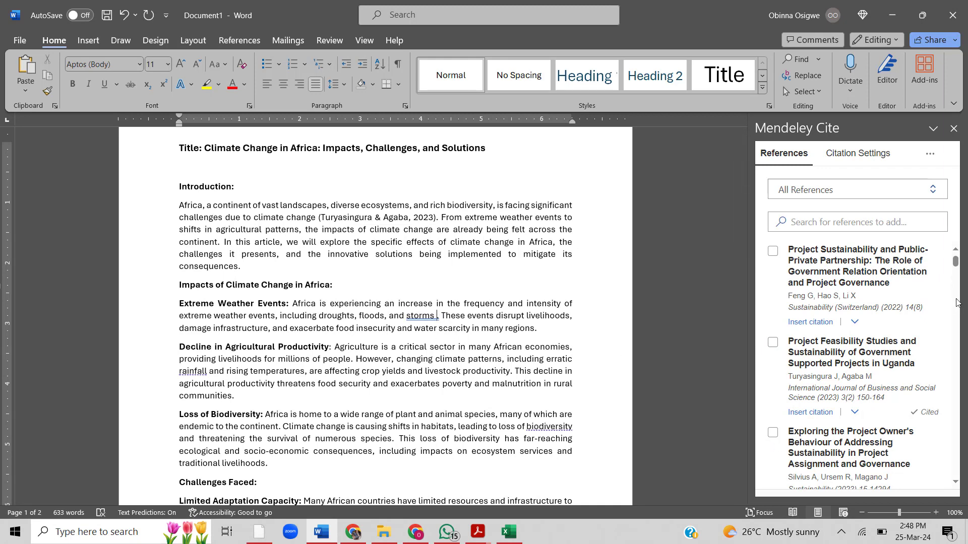
{"action": "left_click", "coordinate": [955, 483]}
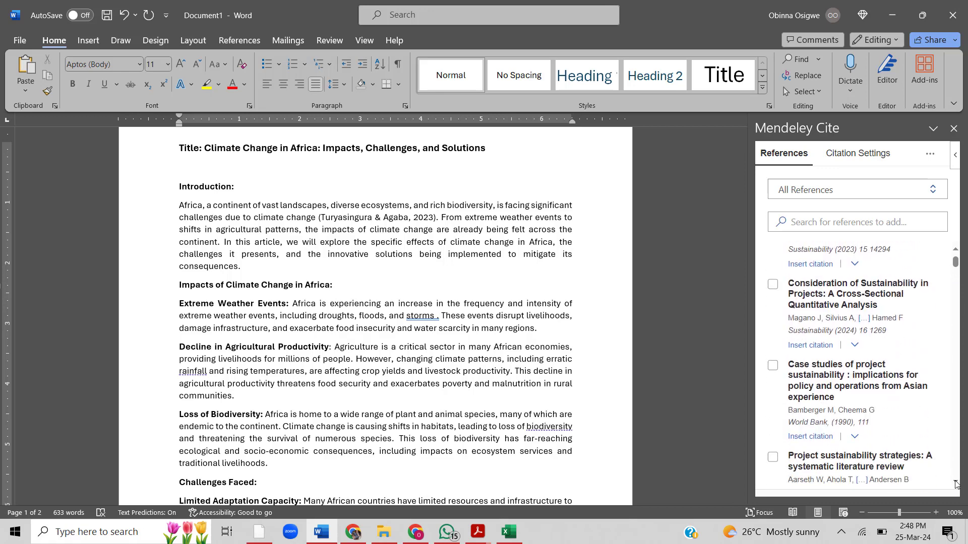
{"action": "left_click", "coordinate": [956, 483]}
{"action": "left_click", "coordinate": [773, 327]}
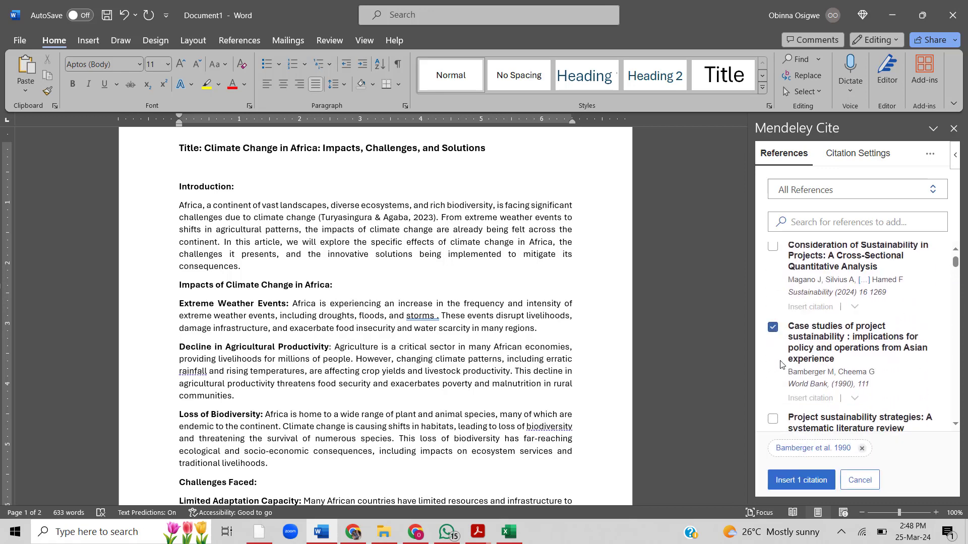
{"action": "left_click", "coordinate": [784, 482]}
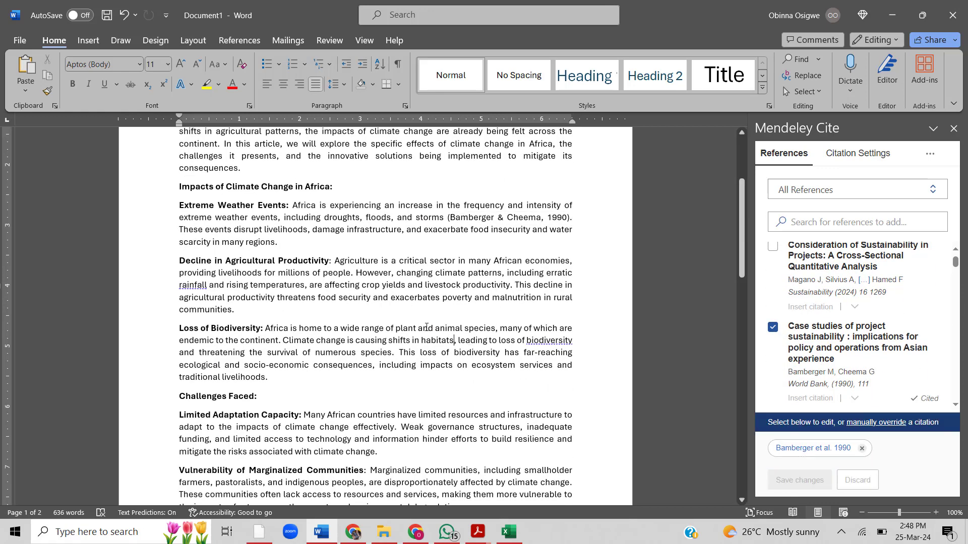
- Cite "Project sustainability strategies: A systematic literature review" after "rural communities" at the end of the Decline in Agricultural Productivity paragraph
{"action": "left_click", "coordinate": [234, 311]}
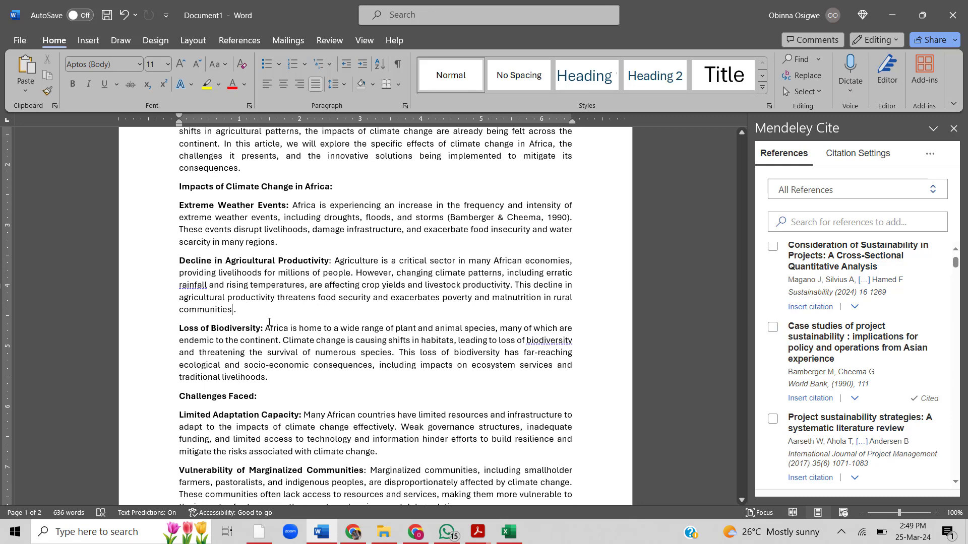
{"action": "left_click", "coordinate": [774, 420]}
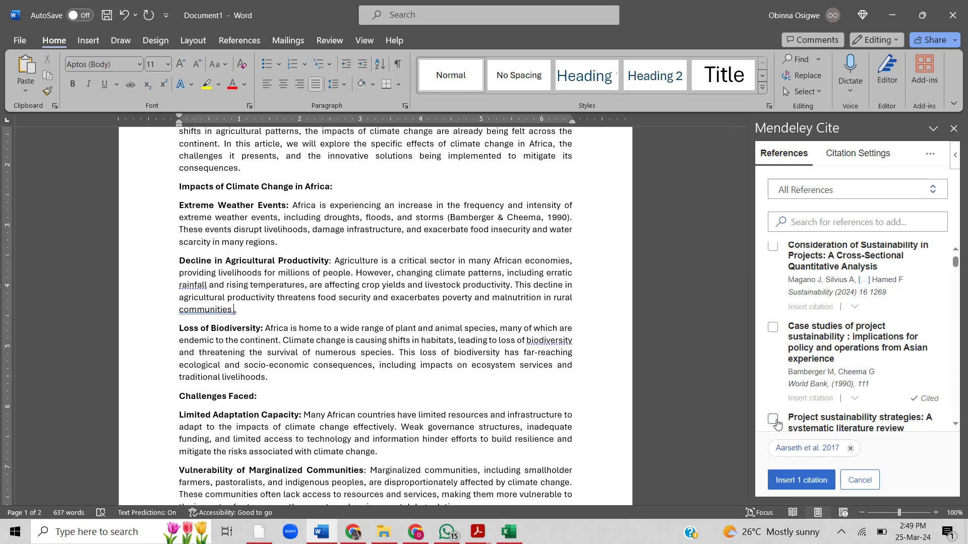
{"action": "left_click", "coordinate": [806, 480]}
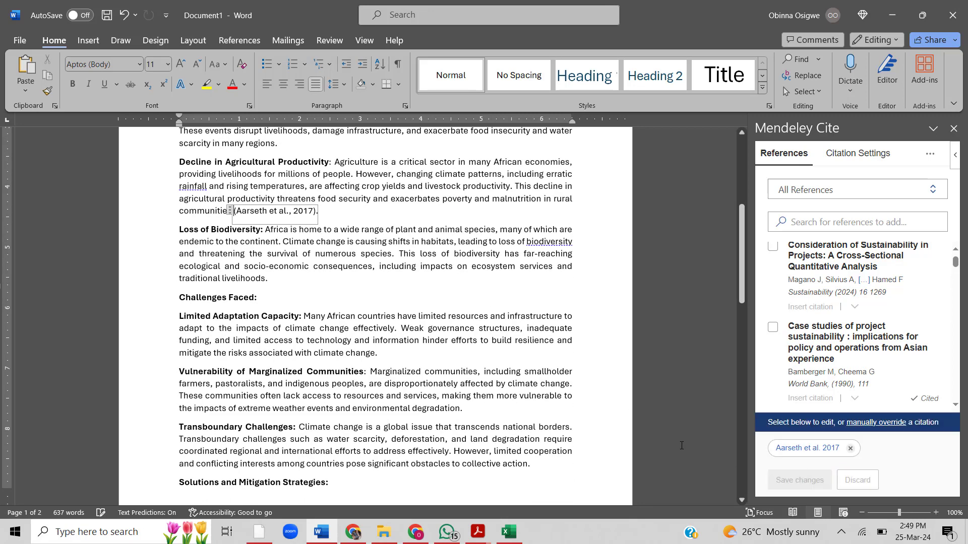
- Cite "Social Business: A Revolutionary Idea in the Field of Poverty Alleviation" at the end of the Limited Adaptation Capacity paragraph
{"action": "left_click", "coordinate": [418, 369]}
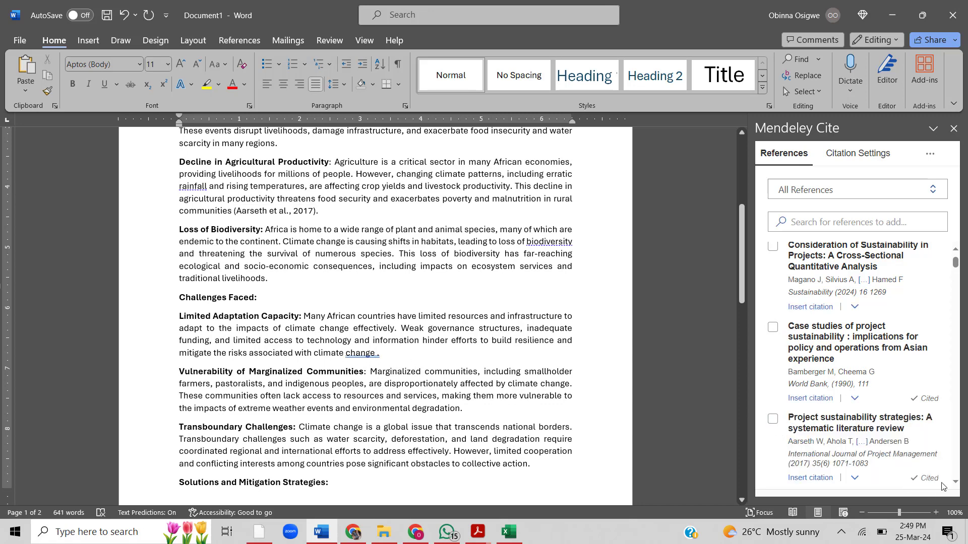
{"action": "scroll", "coordinate": [954, 484], "scroll_direction": "down", "scroll_amount": 5}
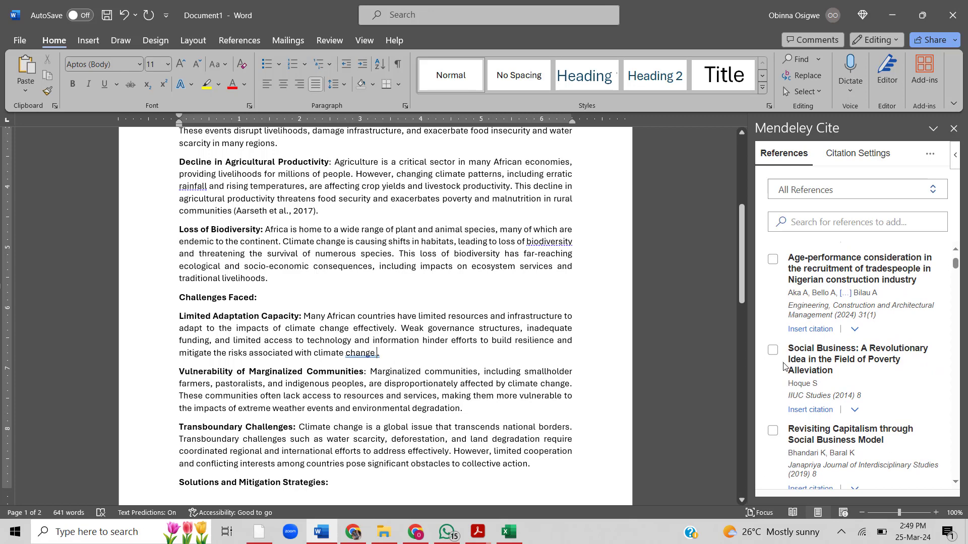
{"action": "left_click", "coordinate": [773, 351]}
{"action": "left_click", "coordinate": [792, 483]}
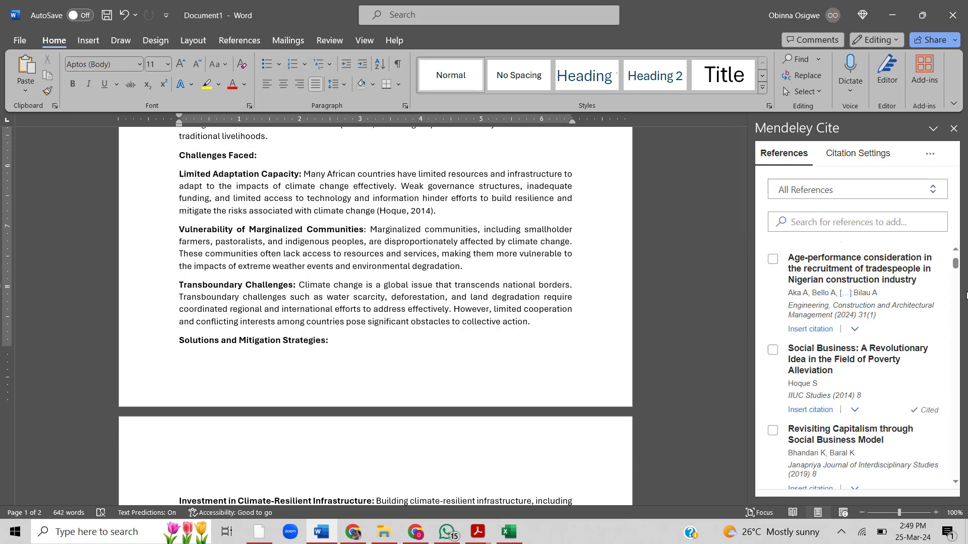
- Cite "Interpretative Case Studies on Agile Team Productivity and Management" at the end of the Vulnerability of Marginalized Communities paragraph
{"action": "left_click_drag", "start_coordinate": [959, 262], "coordinate": [959, 279]}
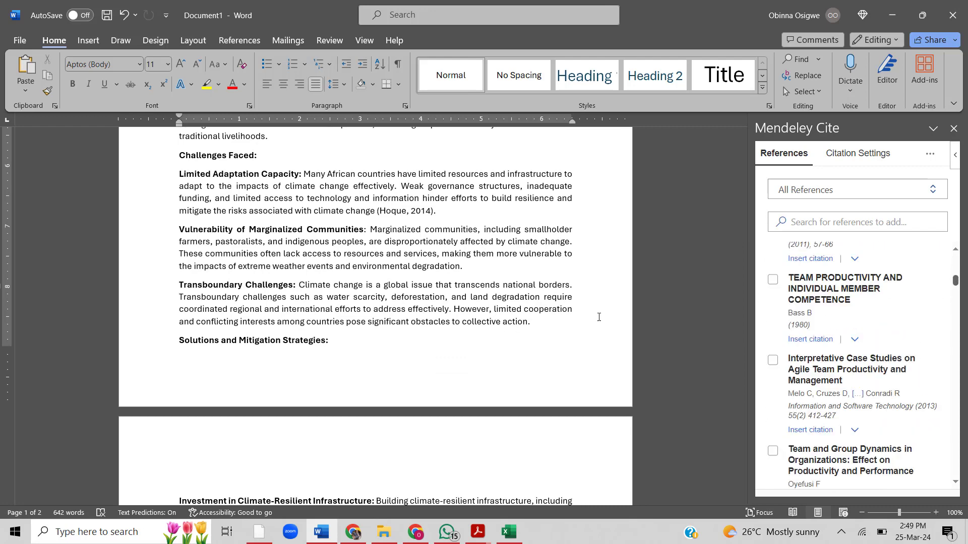
{"action": "left_click", "coordinate": [460, 271]}
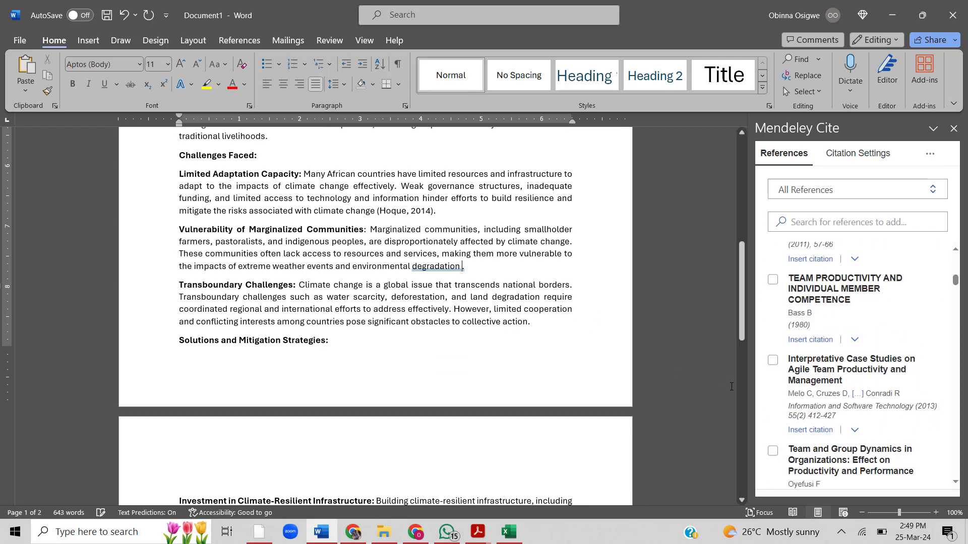
{"action": "left_click", "coordinate": [773, 361]}
{"action": "left_click", "coordinate": [801, 480]}
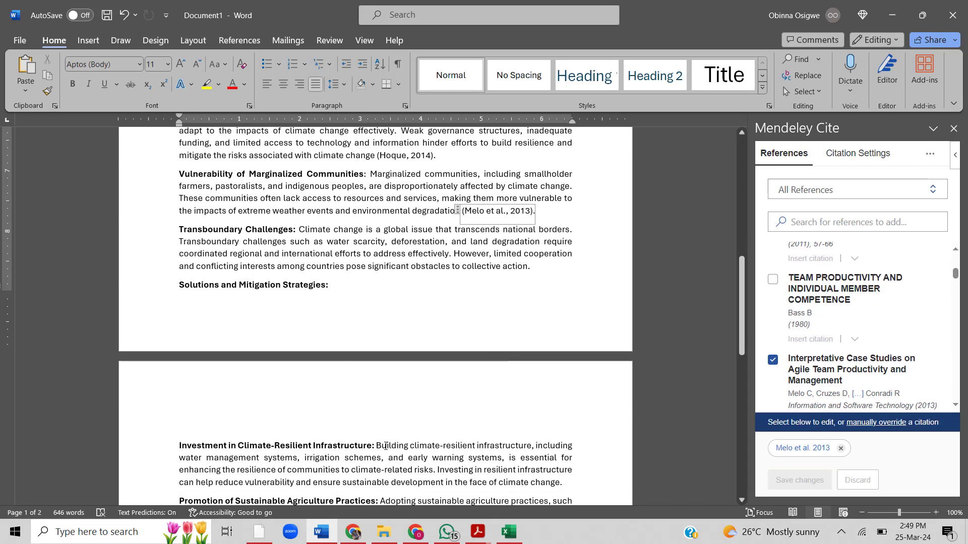
- Cite "Cooperation and Teamwork at Work" after "climate-related risks" in the Investment in Climate-Resilient Infrastructure paragraph
{"action": "left_click", "coordinate": [424, 450]}
{"action": "key", "text": "Down"}
{"action": "key", "text": "Down"}
{"action": "key", "text": "Down"}
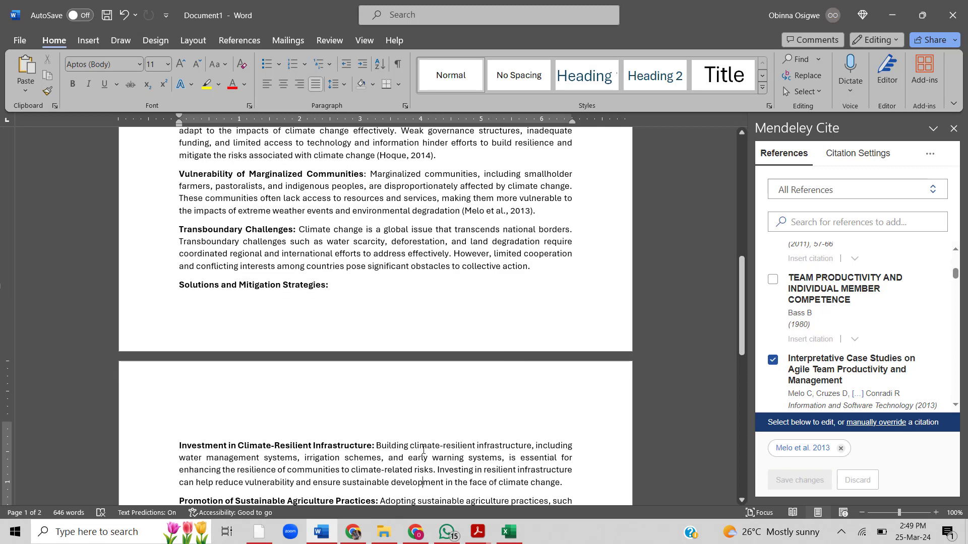
{"action": "scroll", "coordinate": [450, 242], "scroll_direction": "down", "scroll_amount": 5}
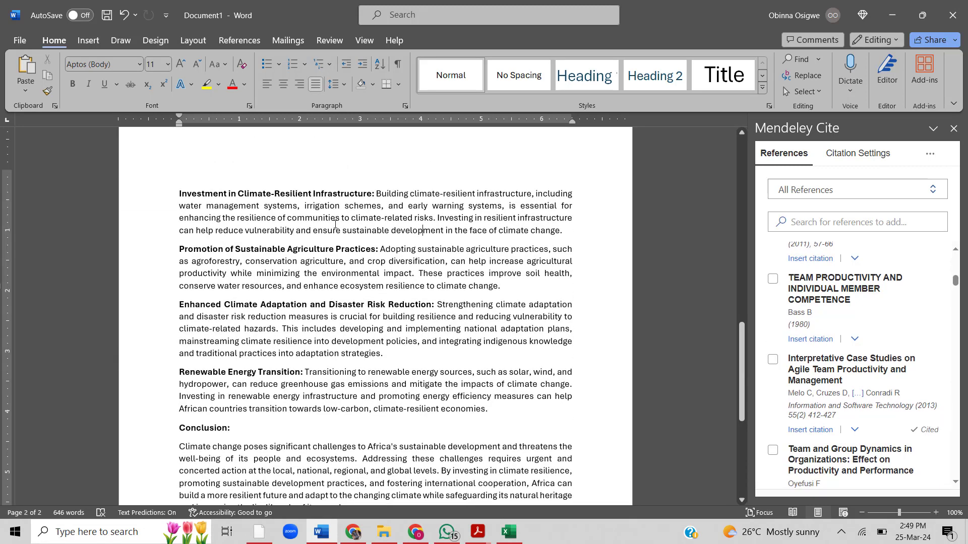
{"action": "left_click", "coordinate": [434, 218]}
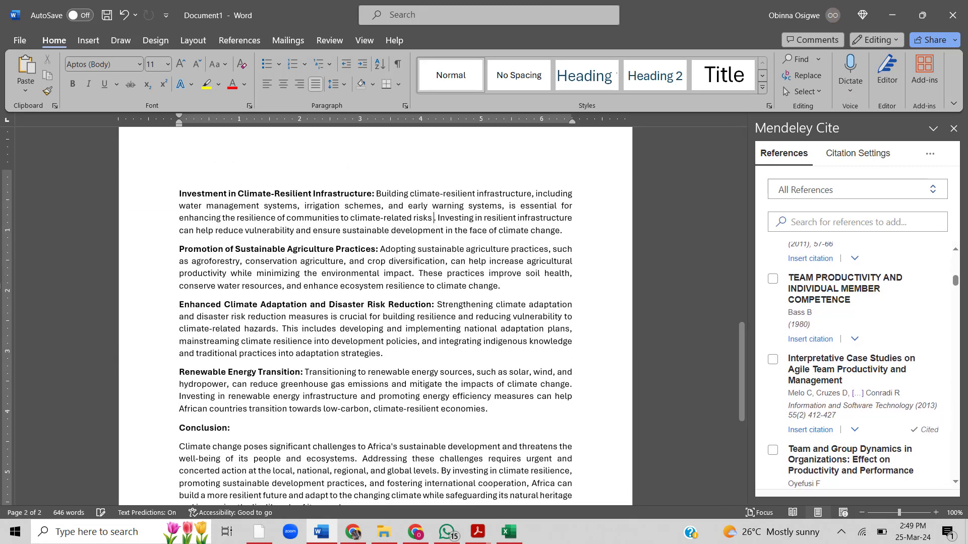
{"action": "left_click", "coordinate": [957, 482]}
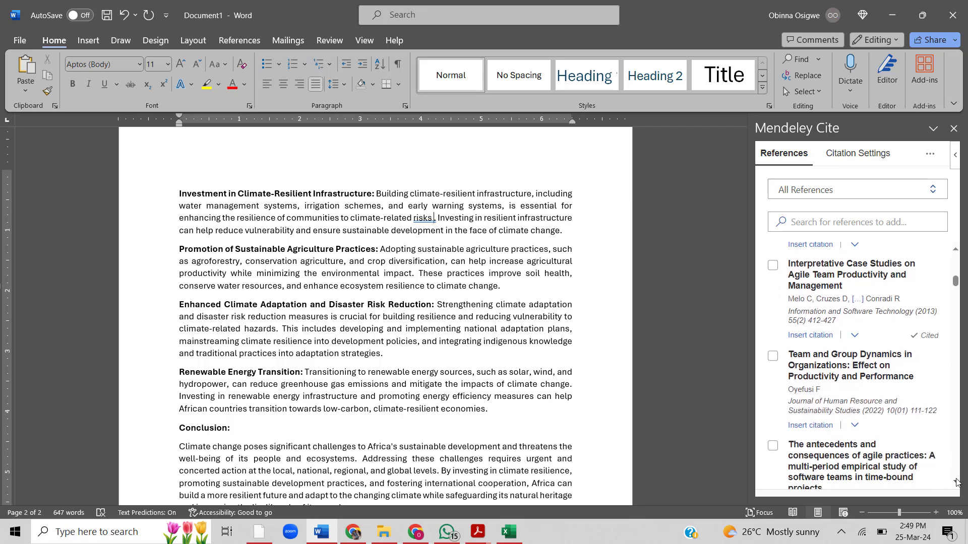
{"action": "scroll", "coordinate": [910, 441], "scroll_direction": "down", "scroll_amount": 4}
{"action": "left_click", "coordinate": [773, 354]}
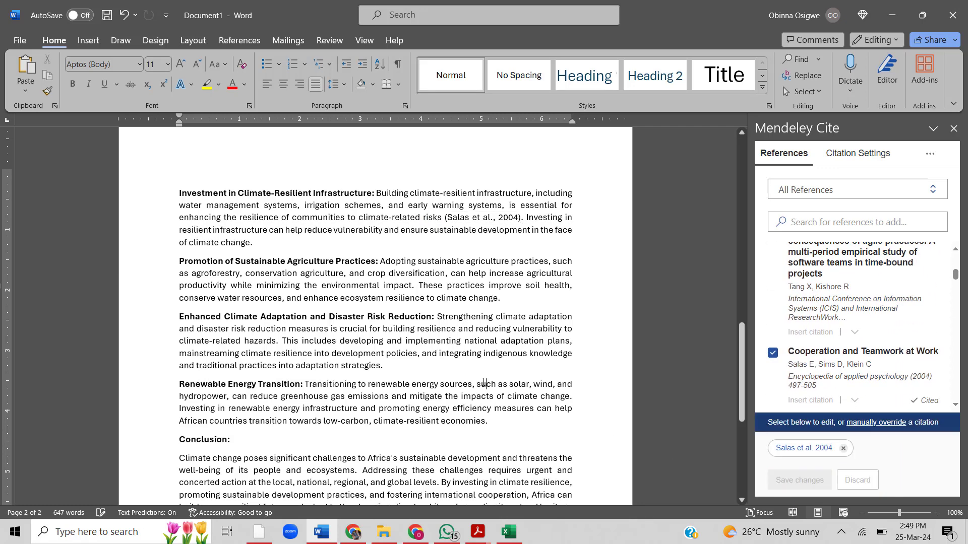
- Cite "An Investigation into the Determinants of Customer Satisfaction" after "climate-related hazards" in the Enhanced Climate Adaptation and Disaster Risk Reduction paragraph
{"action": "left_click", "coordinate": [296, 352]}
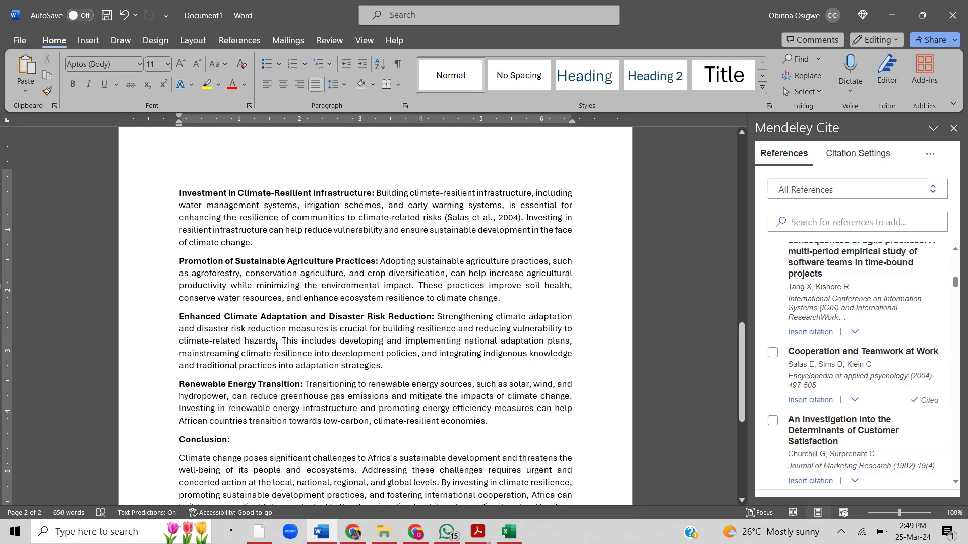
{"action": "left_click", "coordinate": [276, 346]}
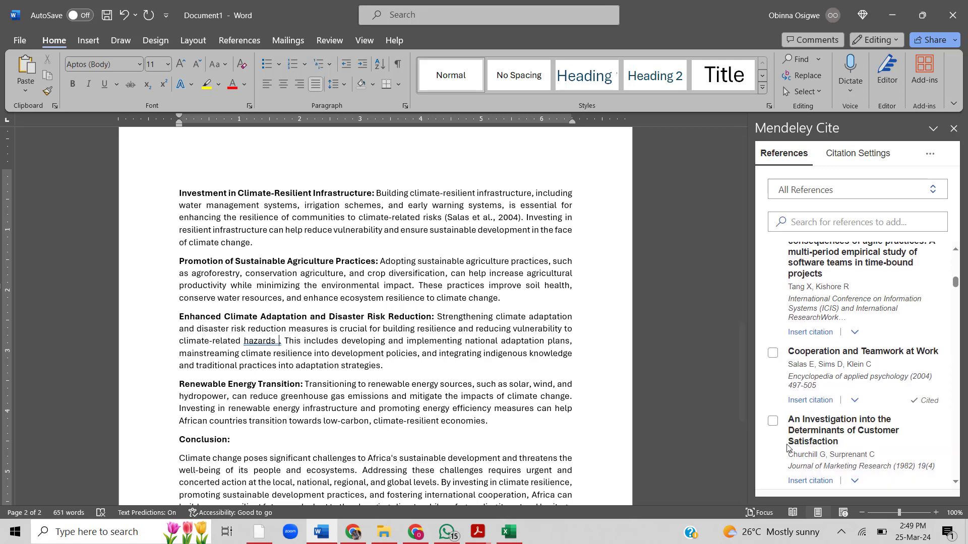
{"action": "left_click", "coordinate": [772, 421]}
{"action": "left_click", "coordinate": [801, 480]}
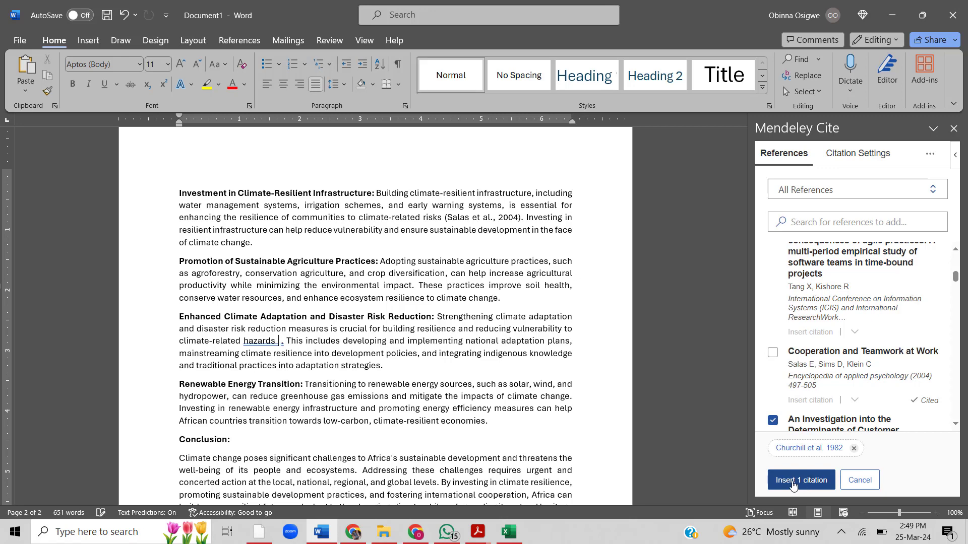
- Cite "Customer Satisfaction and Agile Methods" after "ecosystems" in the Conclusion paragraph
{"action": "scroll", "coordinate": [468, 422], "scroll_direction": "down", "scroll_amount": 3}
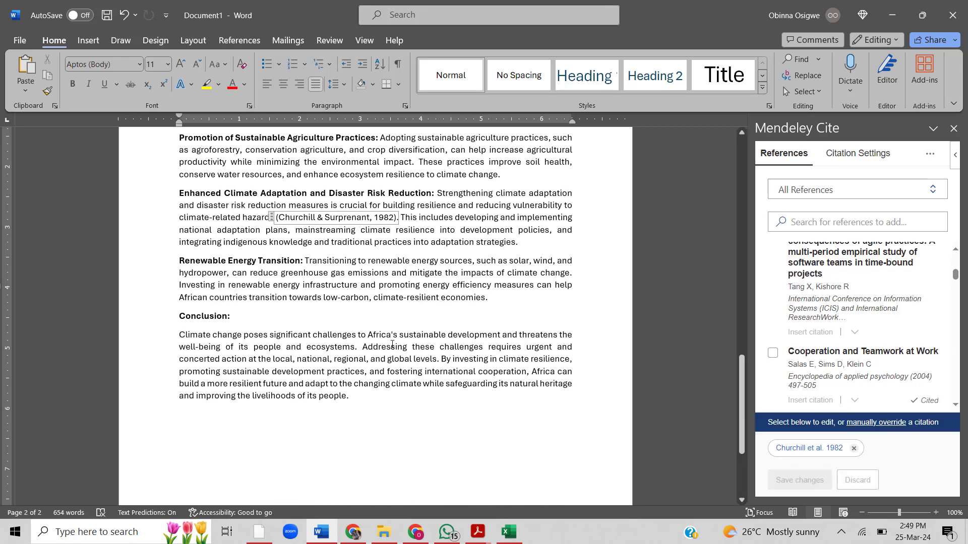
{"action": "left_click", "coordinate": [356, 352]}
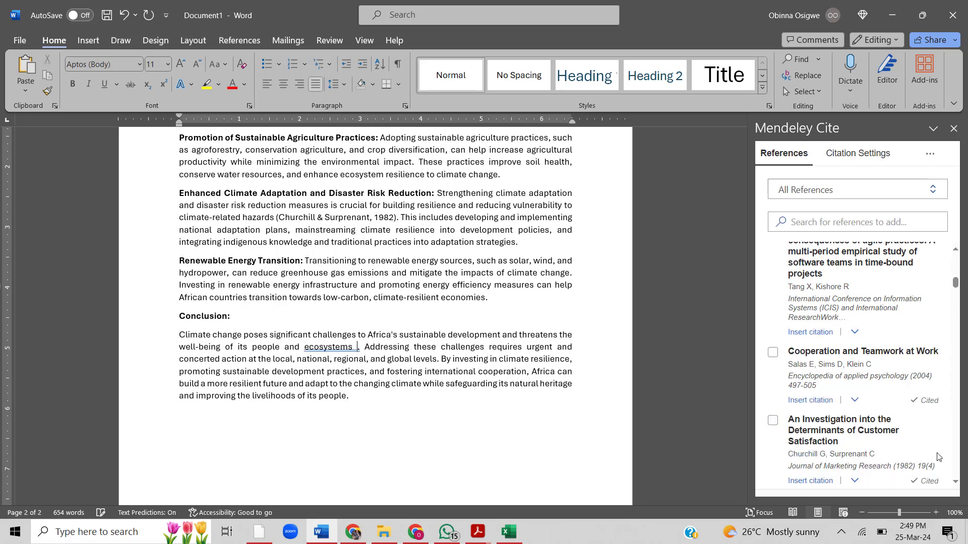
{"action": "scroll", "coordinate": [956, 483], "scroll_direction": "down", "scroll_amount": 5}
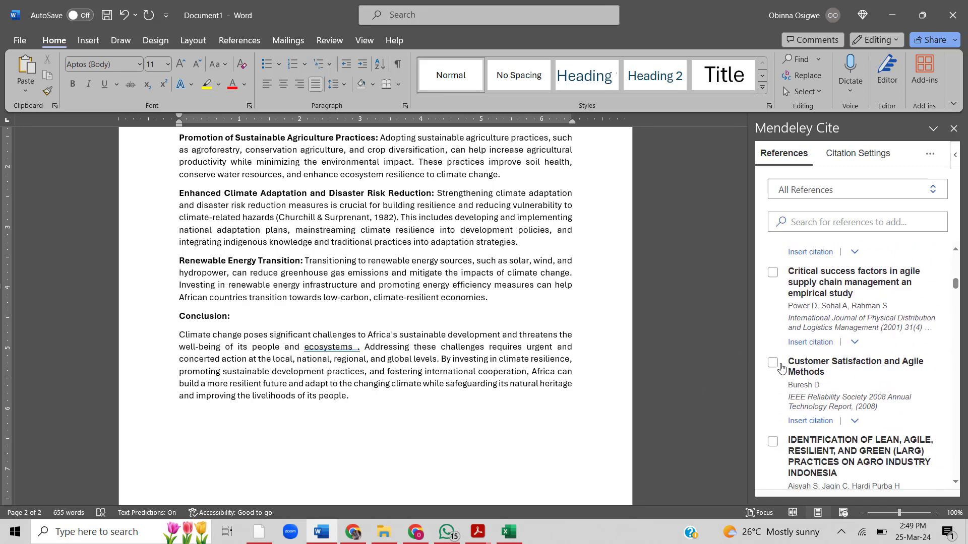
{"action": "left_click", "coordinate": [773, 367]}
{"action": "left_click", "coordinate": [805, 480]}
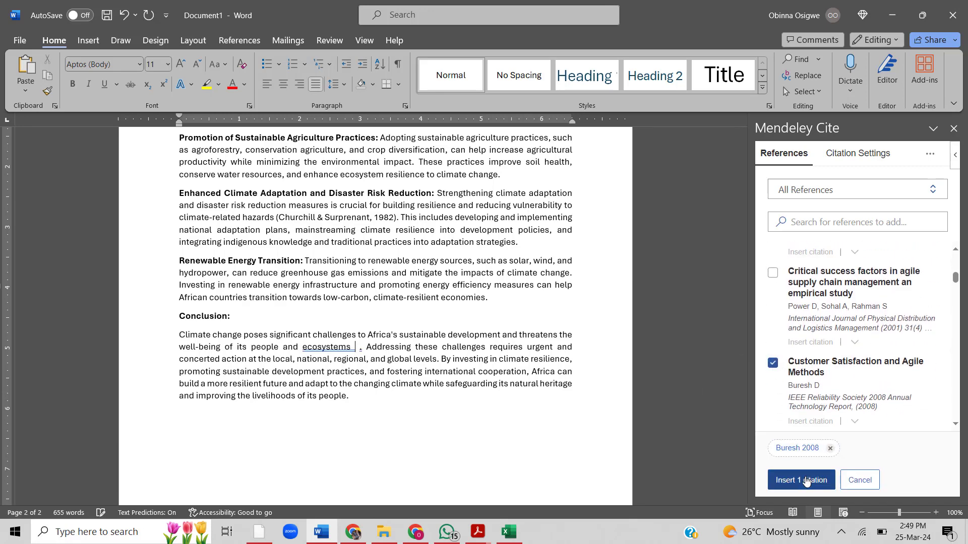
- Cite "Semi-structured Interviews" after "livelihoods of its people" at the end of the Conclusion paragraph
{"action": "left_click", "coordinate": [412, 271]}
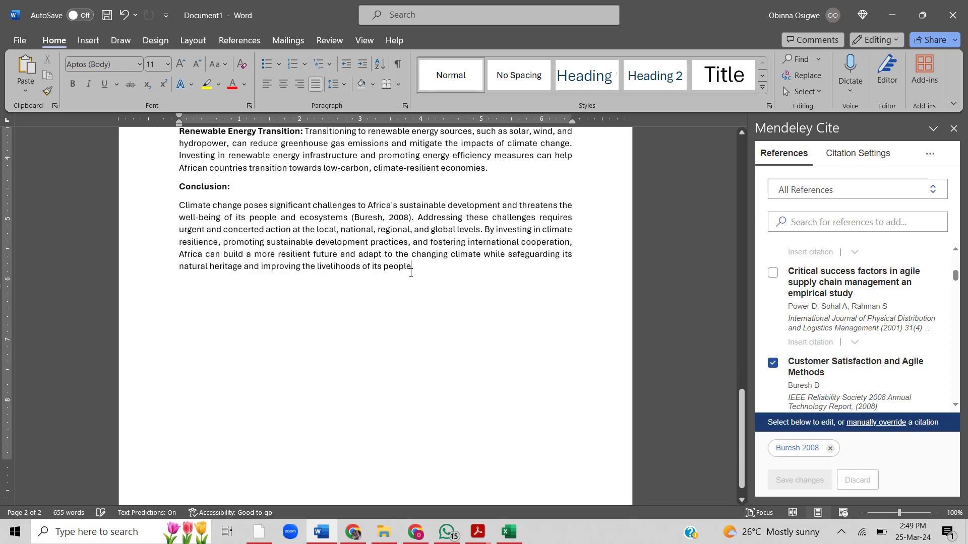
{"action": "scroll", "coordinate": [915, 359], "scroll_direction": "down", "scroll_amount": 5}
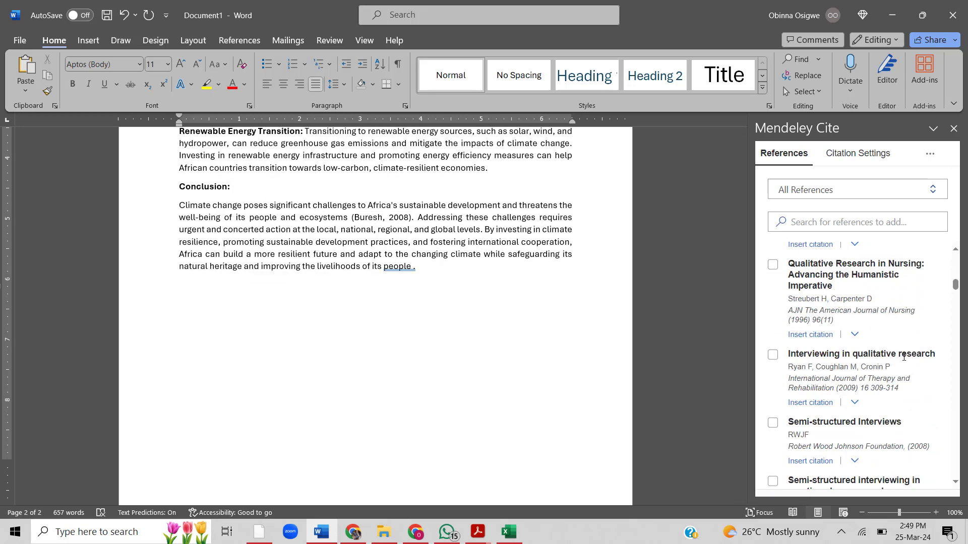
{"action": "left_click", "coordinate": [772, 382]}
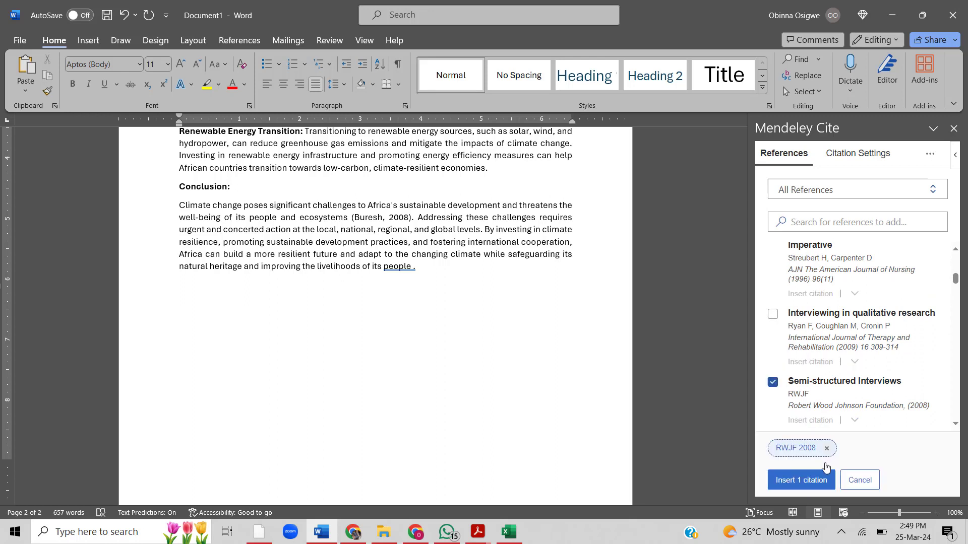
{"action": "left_click", "coordinate": [801, 480]}
- Insert the Mendeley bibliography on a new line below the Conclusion paragraph
{"action": "scroll", "coordinate": [700, 391], "scroll_direction": "down", "scroll_amount": 1}
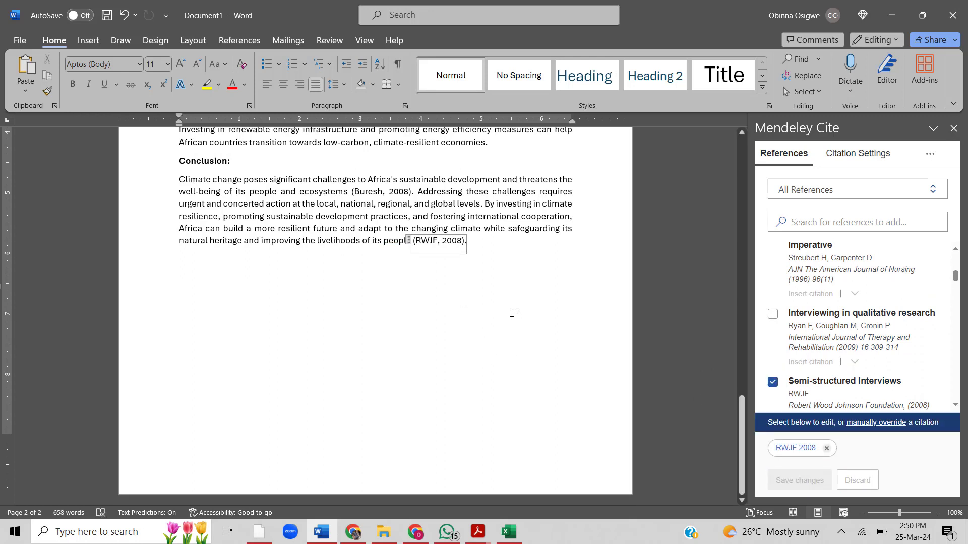
{"action": "left_click", "coordinate": [536, 240]}
{"action": "key", "text": "Return"}
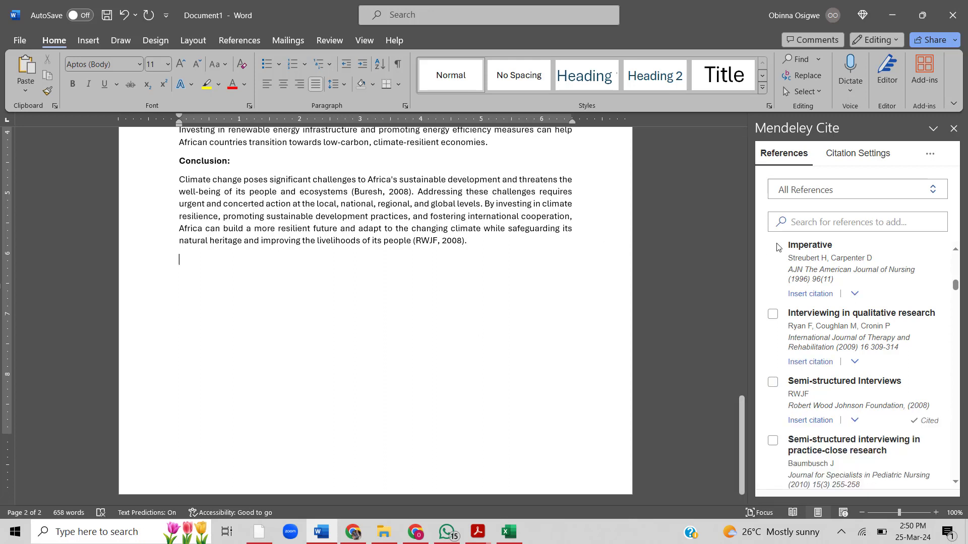
{"action": "left_click", "coordinate": [929, 154]}
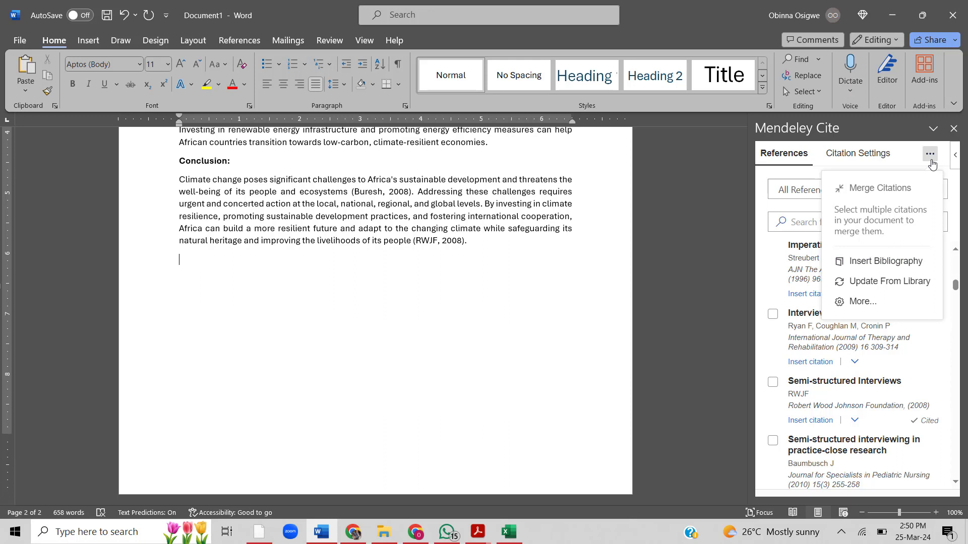
{"action": "left_click", "coordinate": [885, 261]}
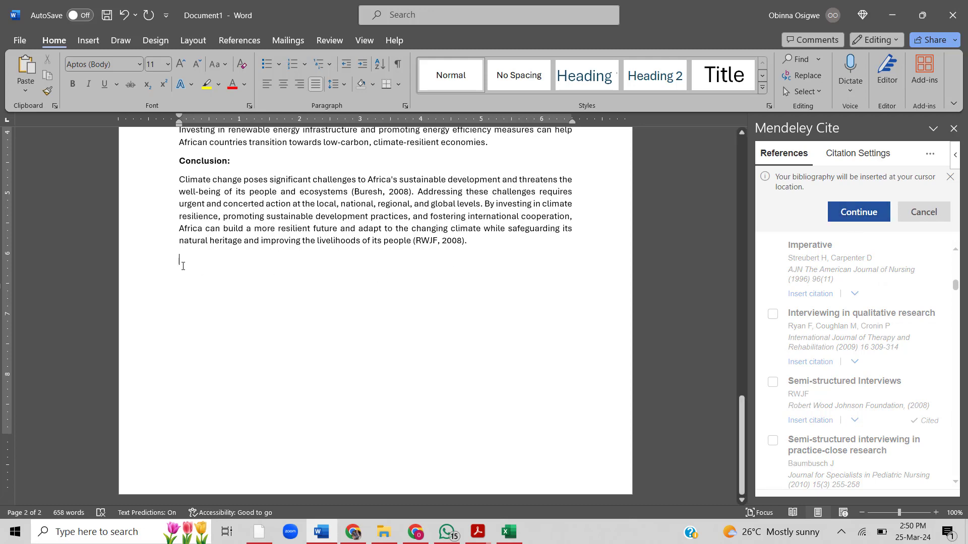
{"action": "left_click", "coordinate": [845, 220]}
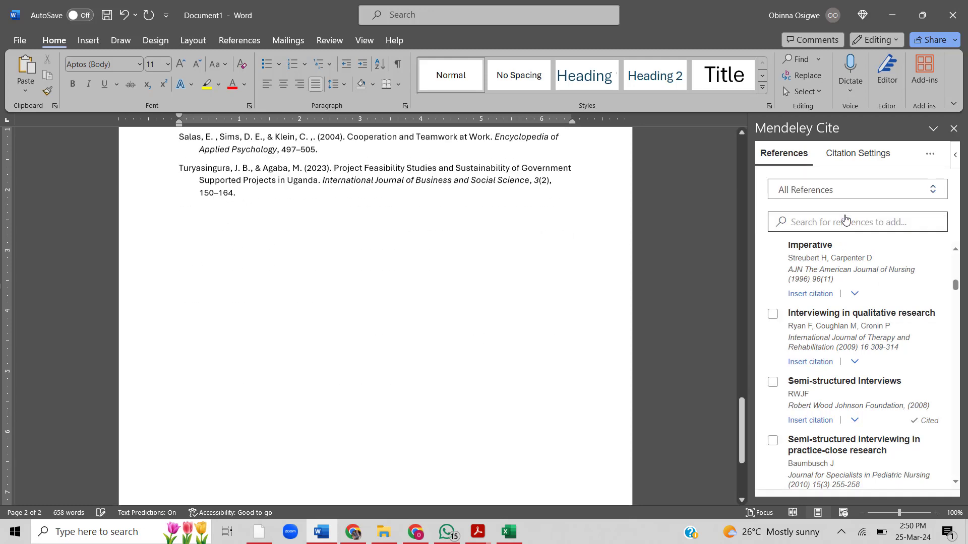
- Add a "References" heading on its own line between the Conclusion paragraph and the bibliography
{"action": "scroll", "coordinate": [472, 332], "scroll_direction": "up", "scroll_amount": 5}
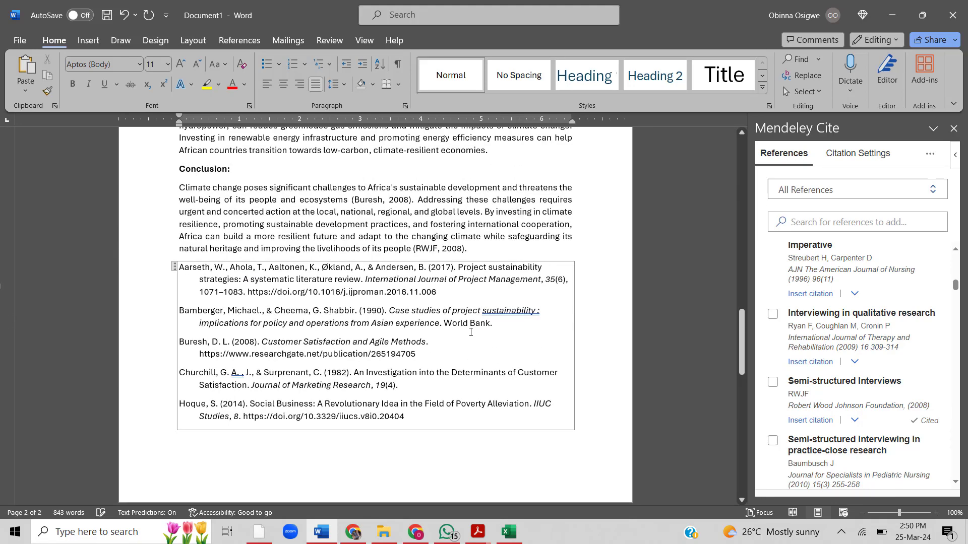
{"action": "scroll", "coordinate": [471, 333], "scroll_direction": "up", "scroll_amount": 5}
{"action": "scroll", "coordinate": [509, 391], "scroll_direction": "down", "scroll_amount": 5}
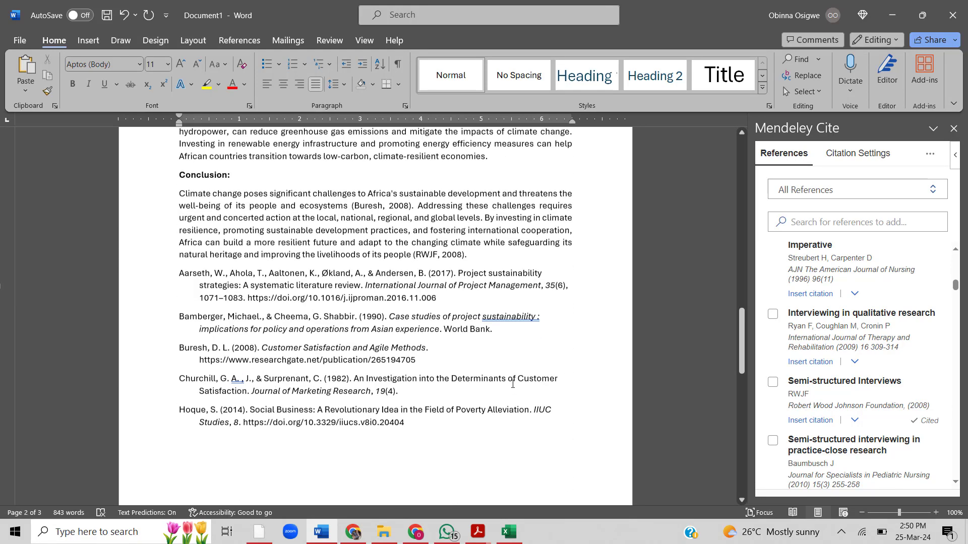
{"action": "left_click", "coordinate": [508, 255]}
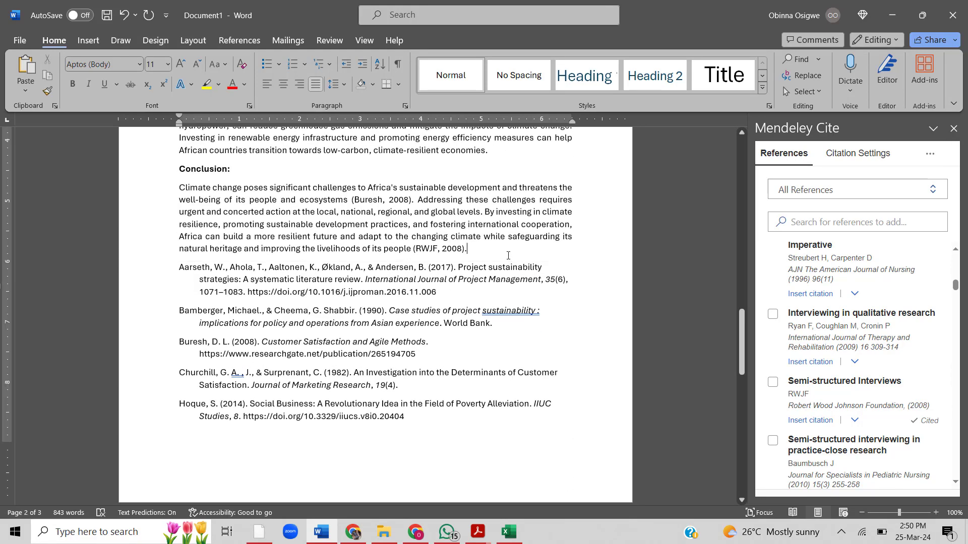
{"action": "key", "text": "Return"}
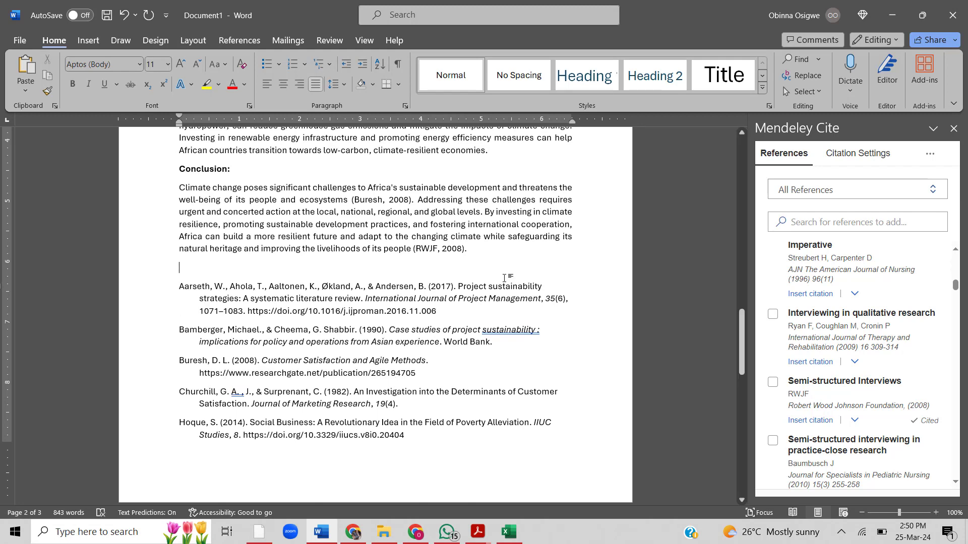
{"action": "scroll", "coordinate": [859, 273], "scroll_direction": "up", "scroll_amount": 3}
{"action": "scroll", "coordinate": [859, 274], "scroll_direction": "up", "scroll_amount": 3}
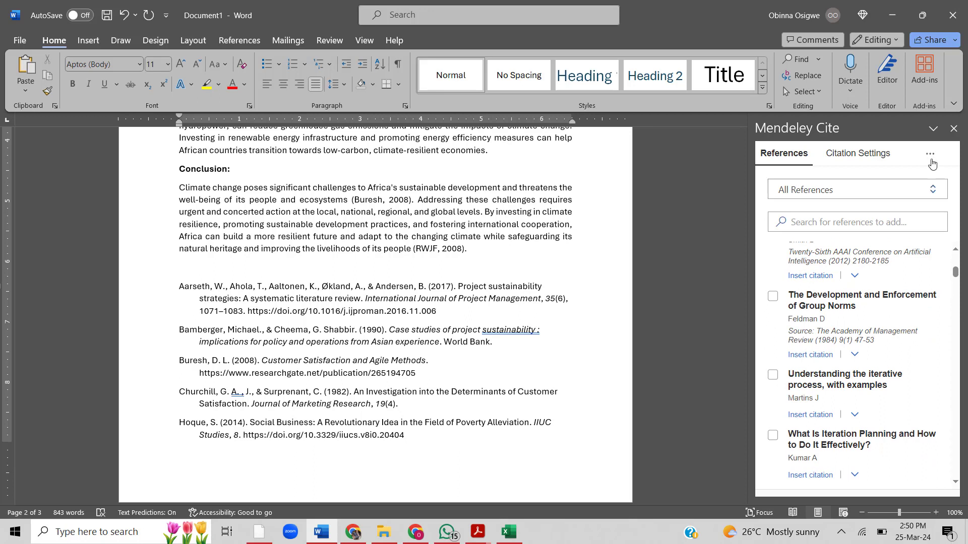
{"action": "left_click", "coordinate": [929, 153]}
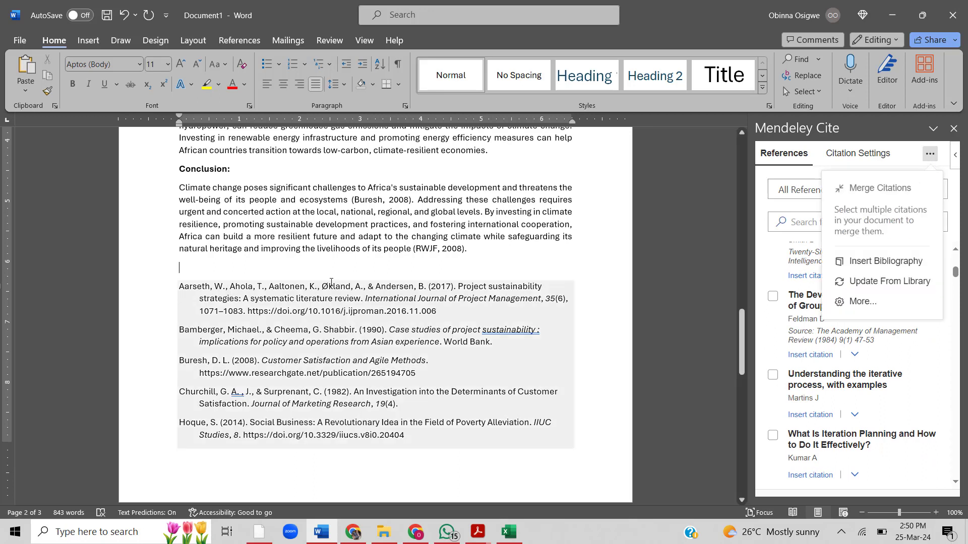
{"action": "type", "text": "Re"}
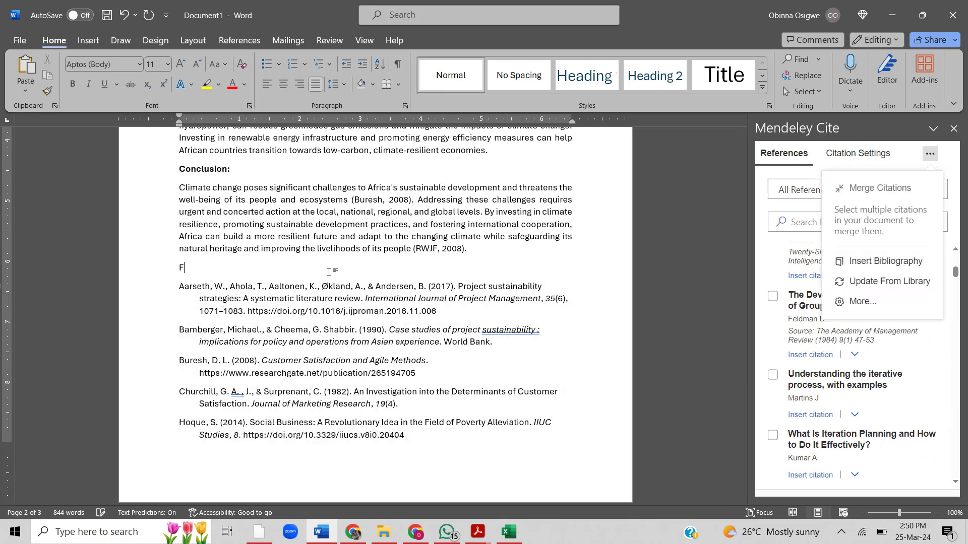
{"action": "type", "text": "ferences"}
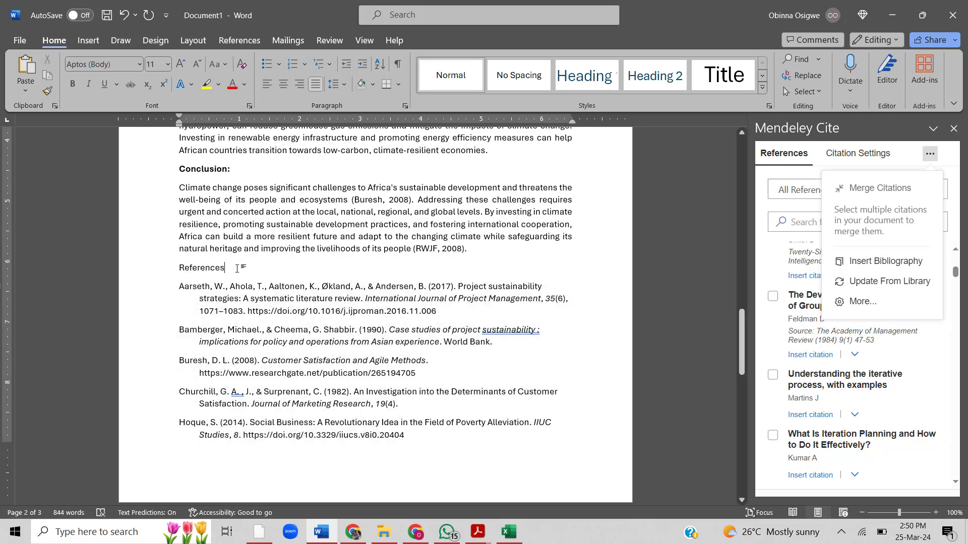
- Make the References heading above the bibliography bold and uppercase, and dismiss Mendeley Cite's open options list
{"action": "left_click", "coordinate": [162, 272]}
{"action": "left_click", "coordinate": [72, 84]}
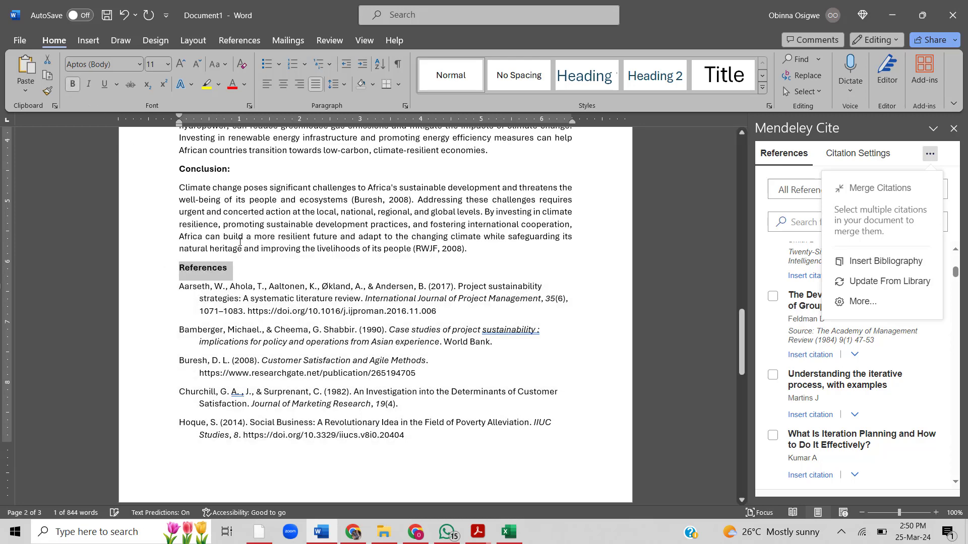
{"action": "left_click", "coordinate": [267, 271]}
{"action": "left_click_drag", "start_coordinate": [267, 269], "coordinate": [176, 268]}
{"action": "left_click", "coordinate": [217, 66]}
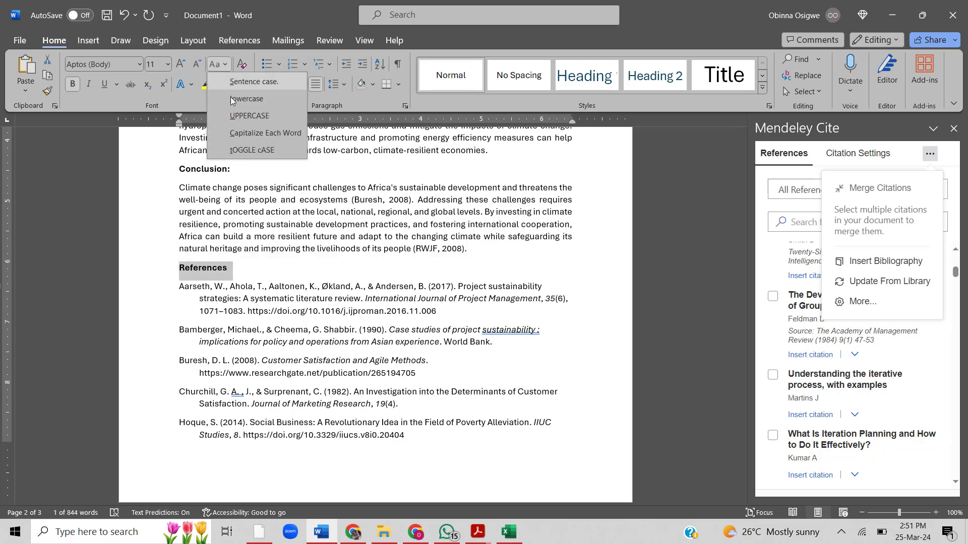
{"action": "left_click", "coordinate": [240, 120]}
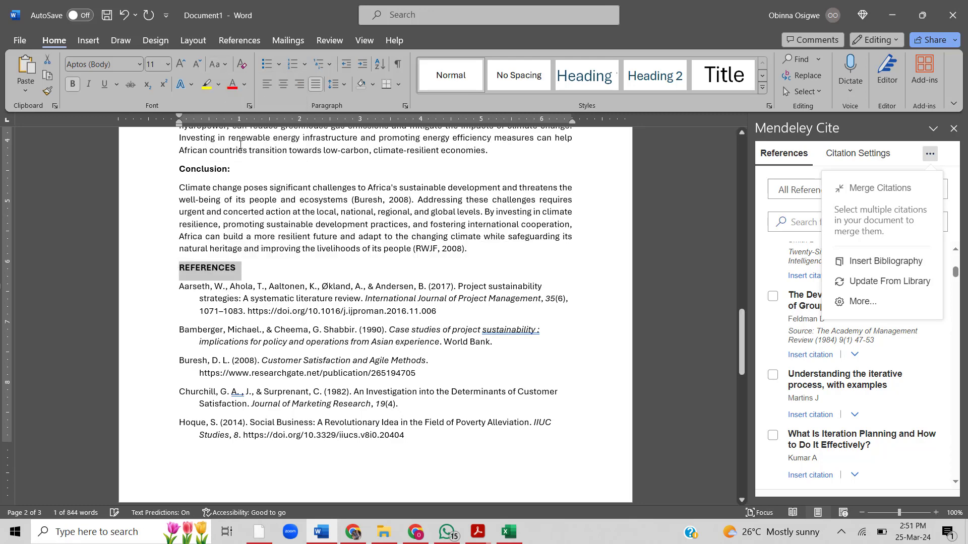
{"action": "left_click", "coordinate": [263, 275]}
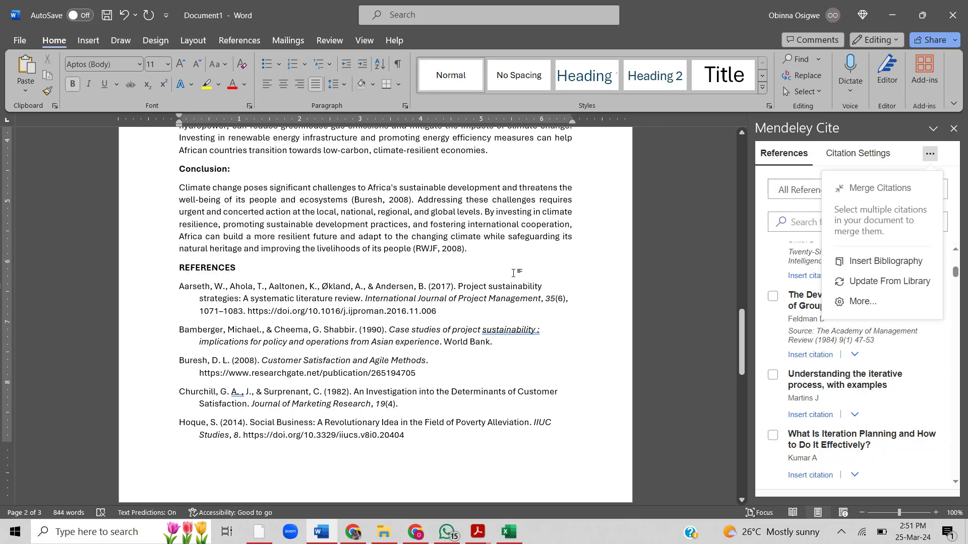
{"action": "left_click", "coordinate": [491, 223]}
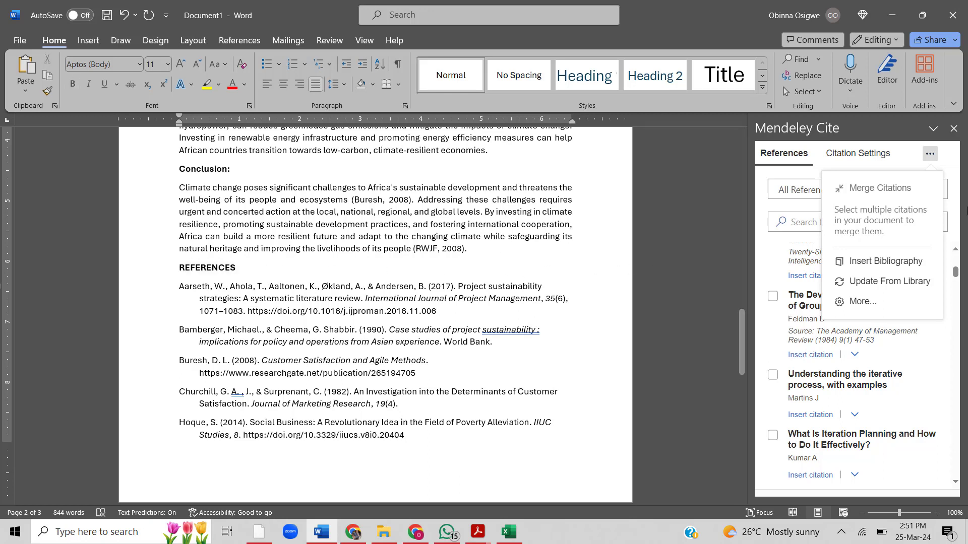
{"action": "left_click", "coordinate": [932, 157]}
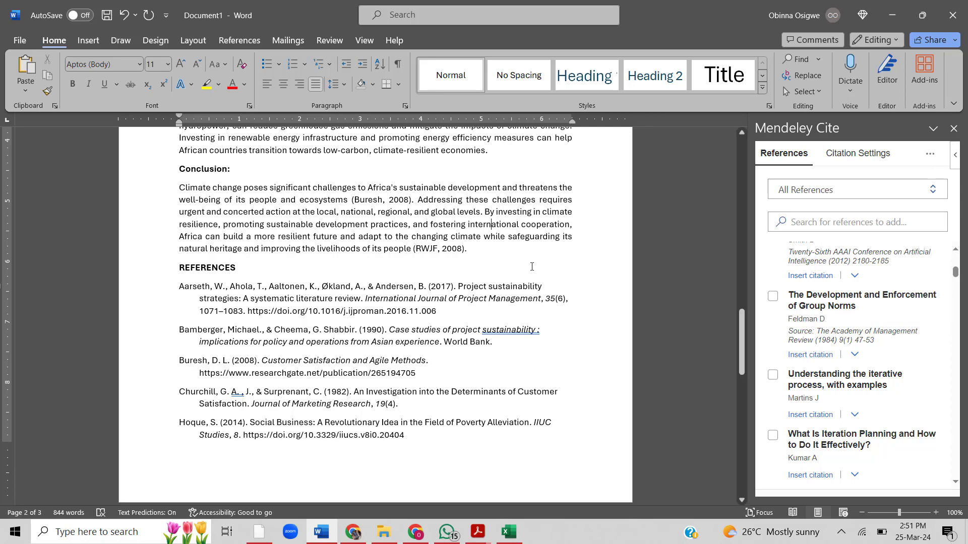